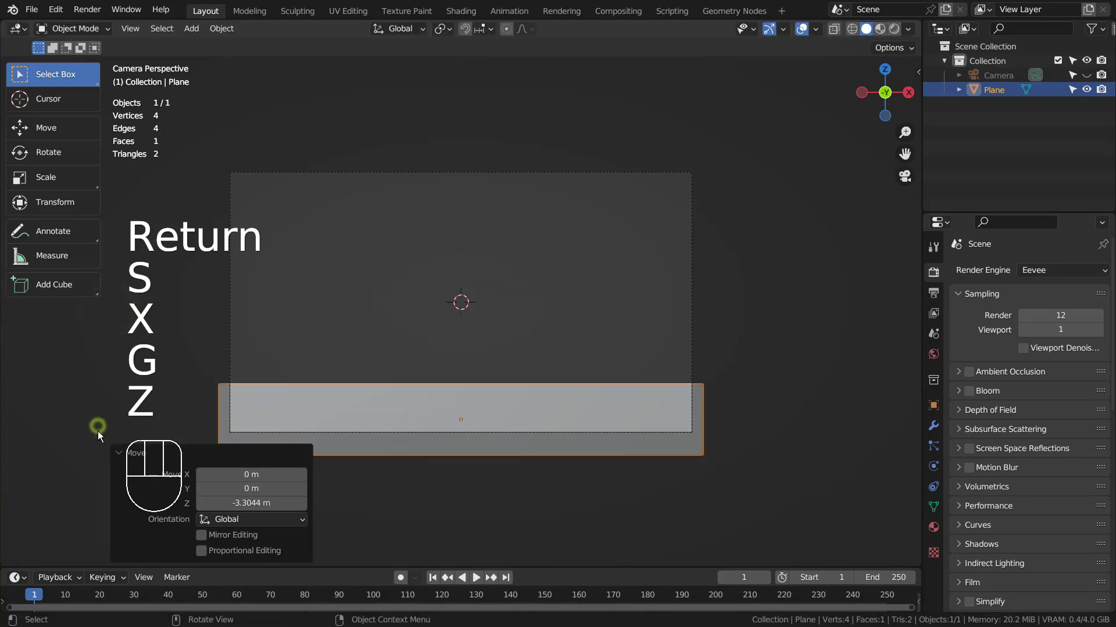
- Add a second mesh plane and rotate it 90° about the X axis so it stands upright
{"action": "left_click", "coordinate": [498, 297]}
{"action": "key", "text": "shift+a"}
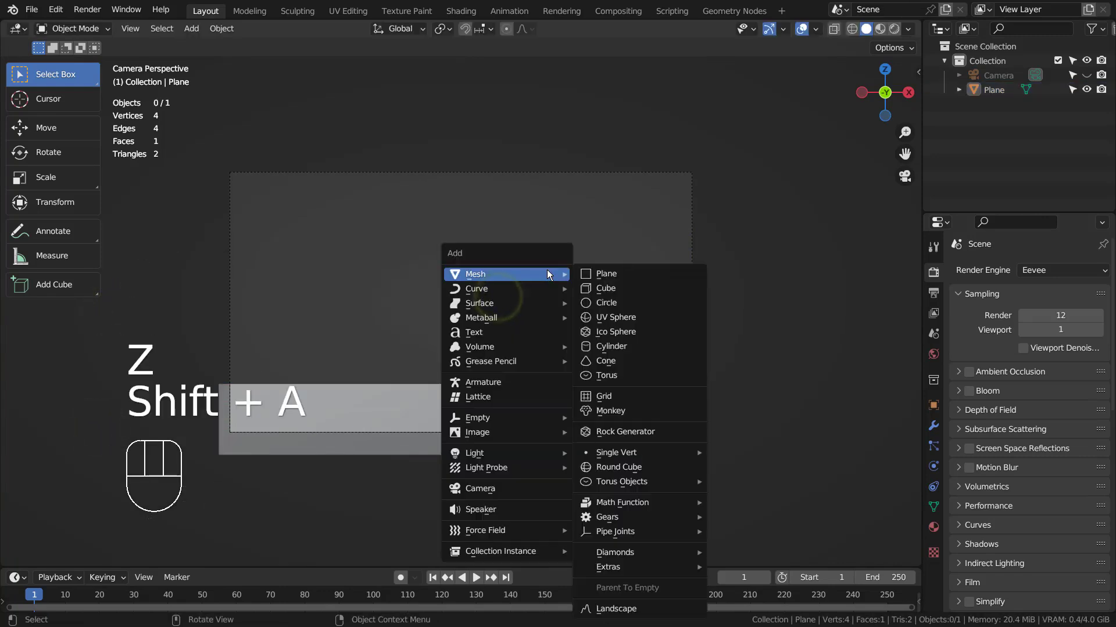
{"action": "left_click", "coordinate": [603, 273]}
{"action": "key", "text": "r"}
{"action": "key", "text": "x"}
{"action": "key", "text": "9"}
{"action": "key", "text": "0"}
{"action": "key", "text": "Return"}
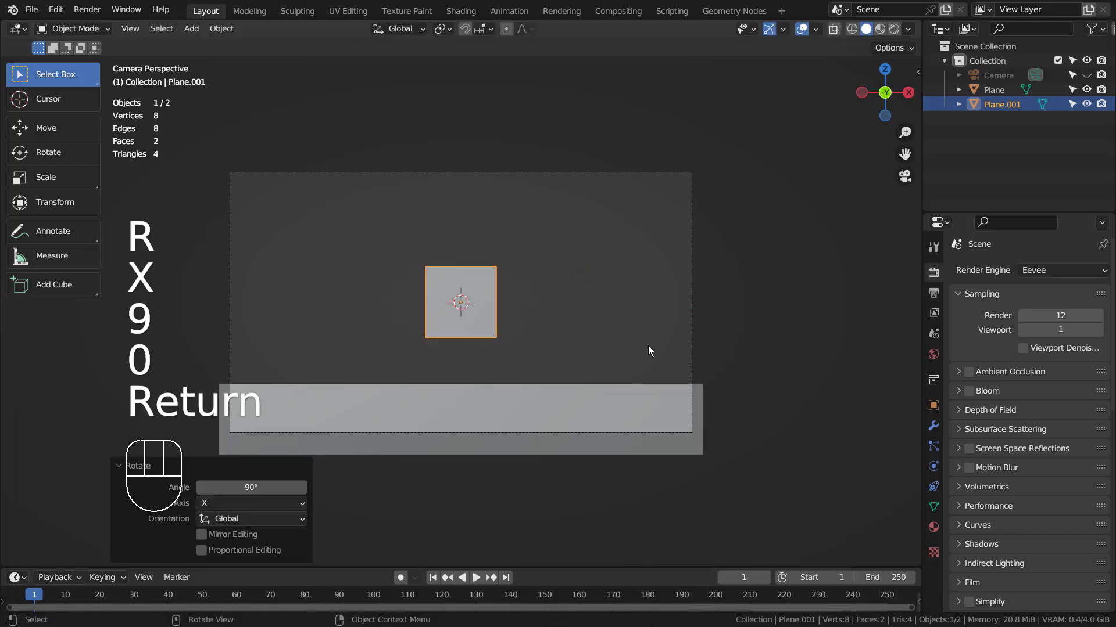
- Scale the new plane by about 1.95 along Z and move it about 3.7 m in X and -1.05 m in Z
{"action": "key", "text": "s"}
{"action": "key", "text": "z"}
{"action": "left_click", "coordinate": [828, 380]}
{"action": "key", "text": "g"}
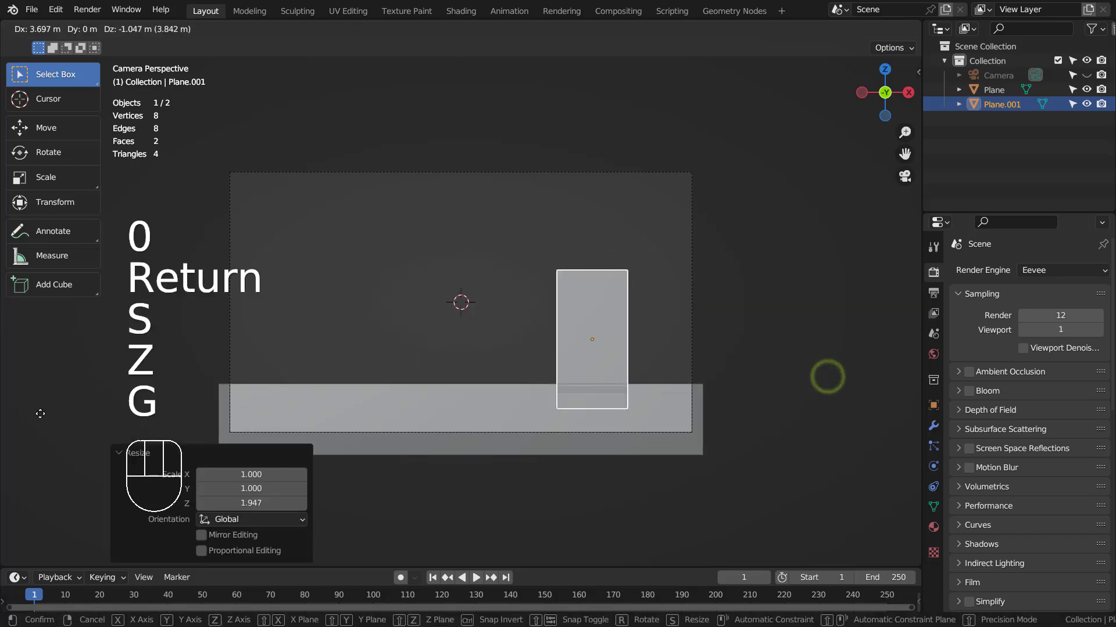
{"action": "left_click", "coordinate": [41, 411]}
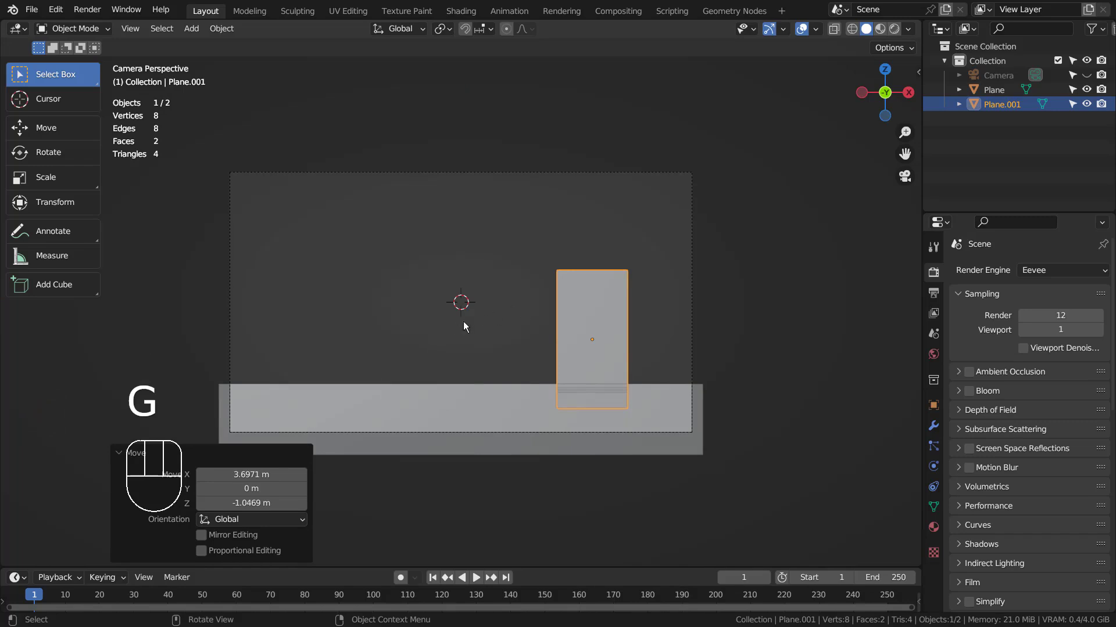
- Move the upright plane about 0.67 m along Y behind the table plane and return to the camera view
{"action": "left_click_drag", "start_coordinate": [457, 339], "coordinate": [357, 372]}
{"action": "key", "text": "g"}
{"action": "key", "text": "y"}
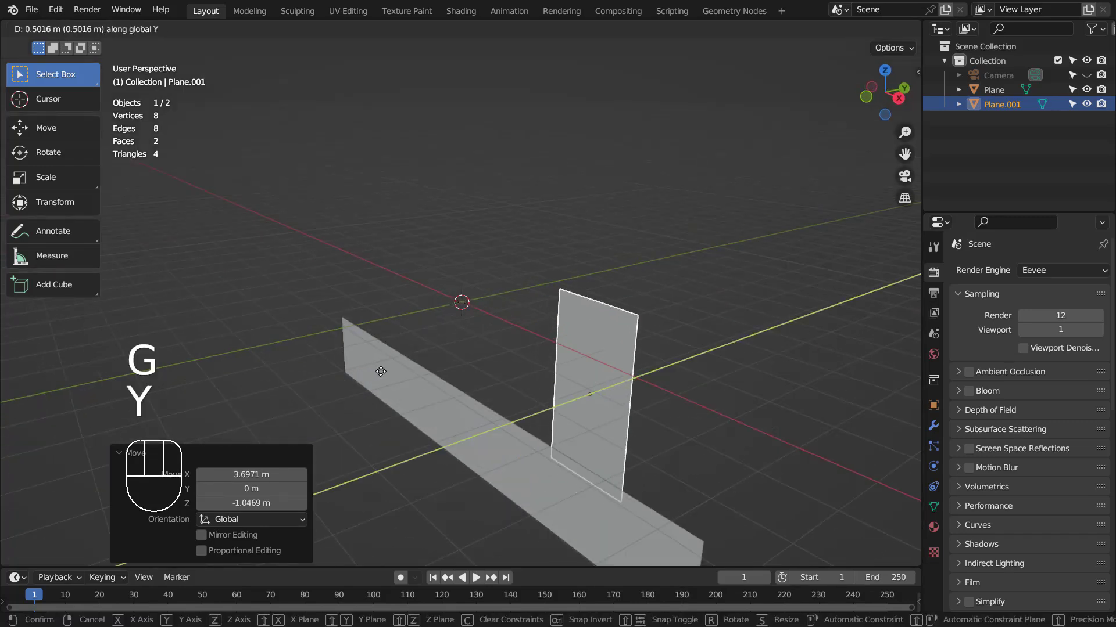
{"action": "left_click", "coordinate": [383, 370]}
{"action": "key", "text": "KP_0"}
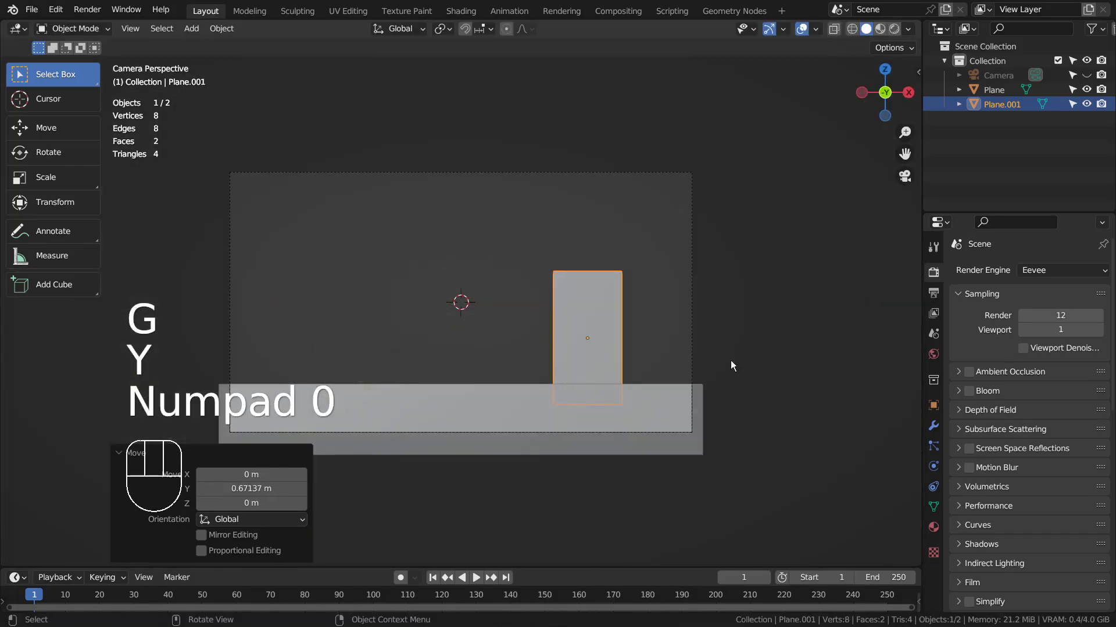
- Widen the upright plane by about 1.82 along X, enlarge it uniformly by about 1.51 and nudge it into place
{"action": "key", "text": "s"}
{"action": "key", "text": "x"}
{"action": "left_click", "coordinate": [851, 355]}
{"action": "key", "text": "s"}
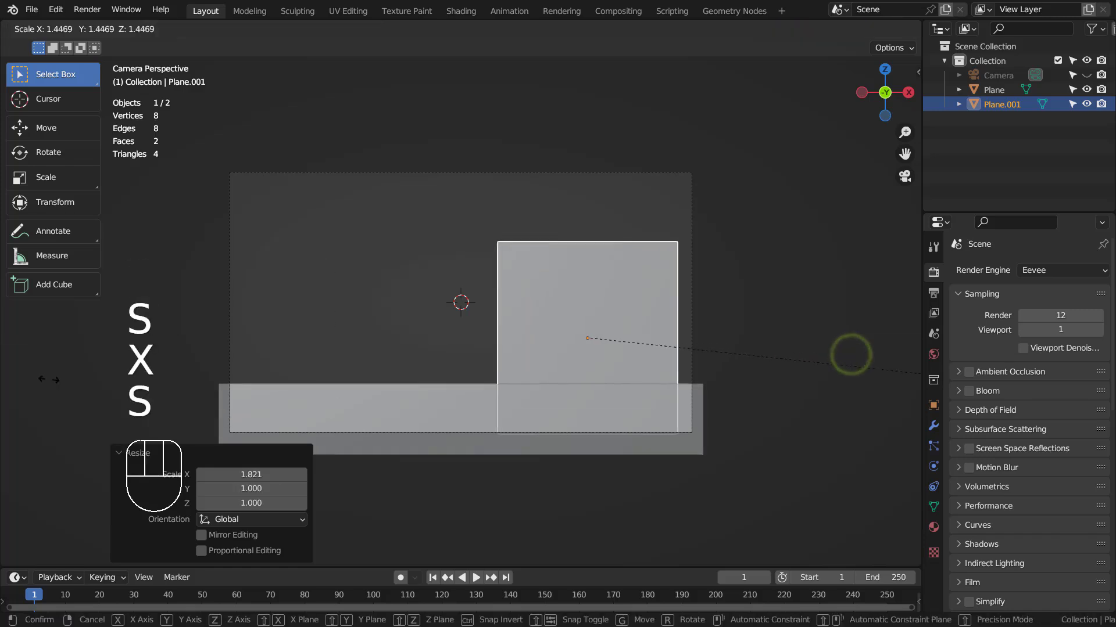
{"action": "left_click", "coordinate": [62, 385]}
{"action": "key", "text": "g"}
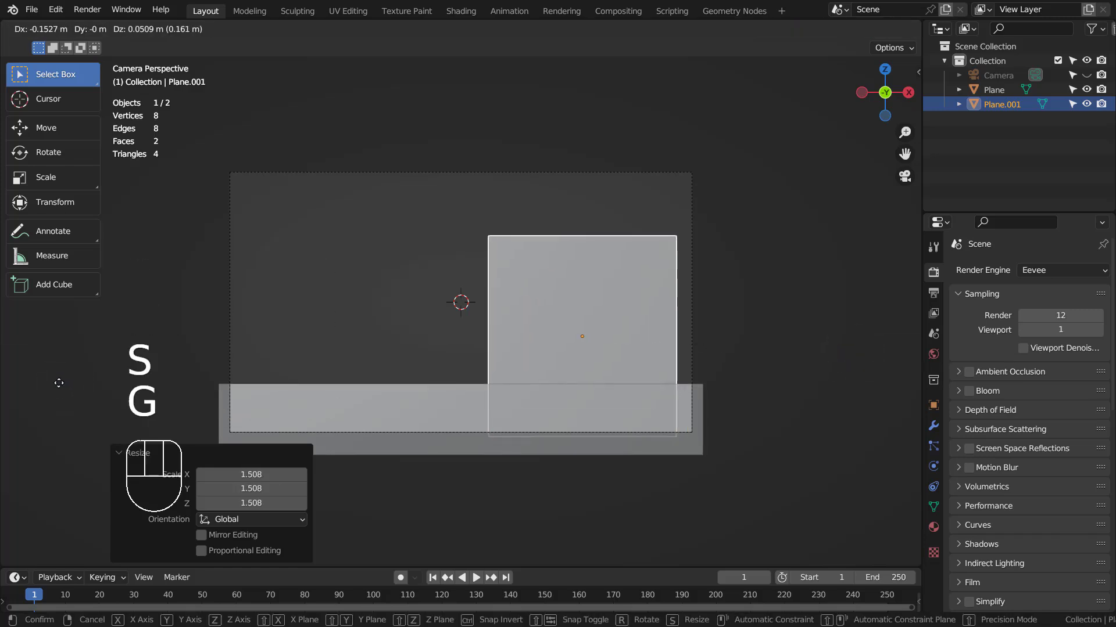
{"action": "left_click", "coordinate": [63, 384]}
- Duplicate the upright plane, place the copy about -5.33 m in X and -0.29 m in Z, and deselect it
{"action": "key", "text": "shift+d"}
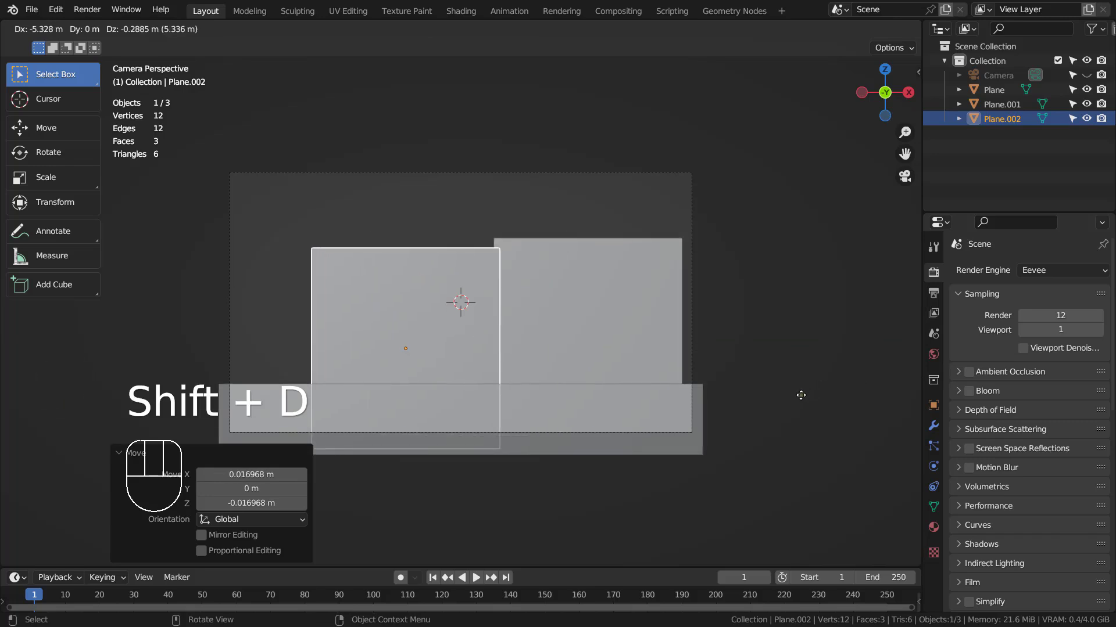
{"action": "left_click", "coordinate": [800, 395]}
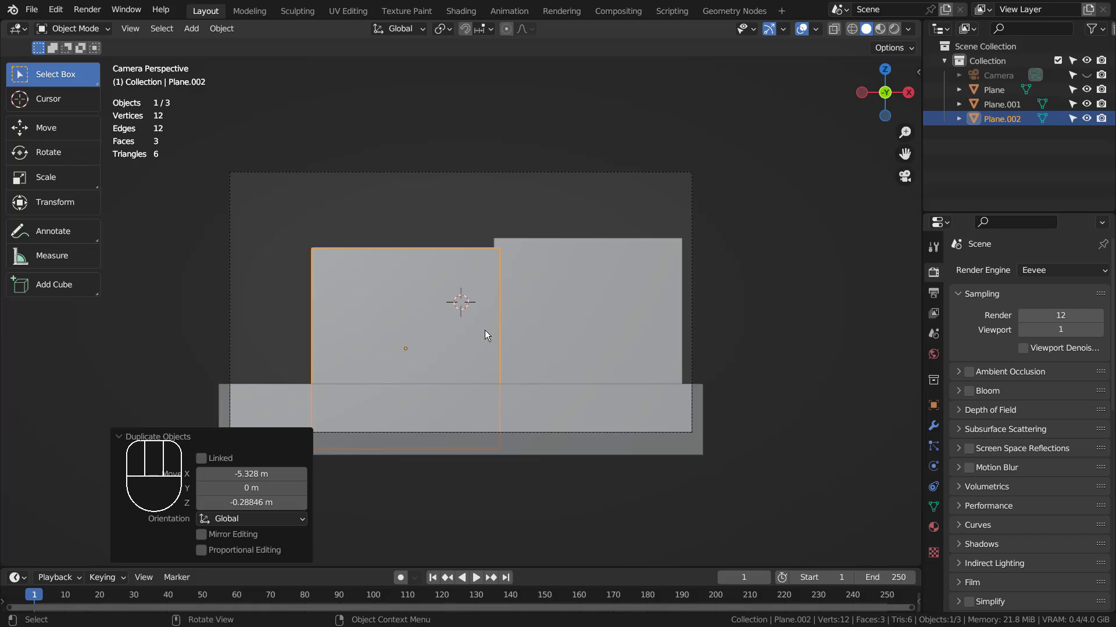
{"action": "left_click", "coordinate": [135, 341]}
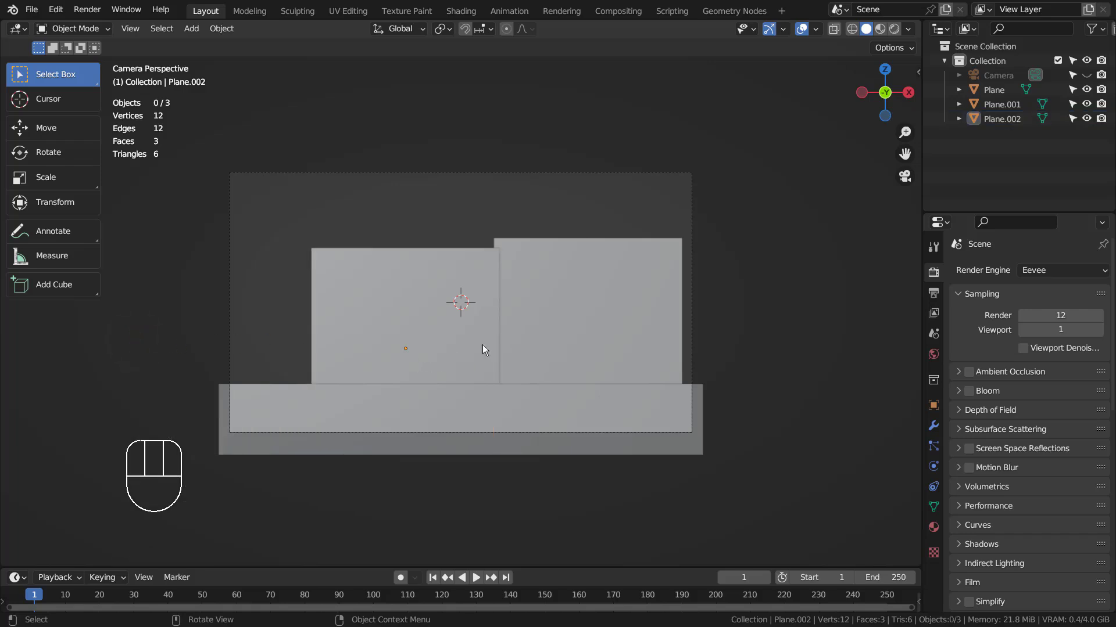
- Set the render engine to Workbench, render the camera view and close the render result
{"action": "left_click", "coordinate": [934, 292]}
{"action": "left_click", "coordinate": [933, 272]}
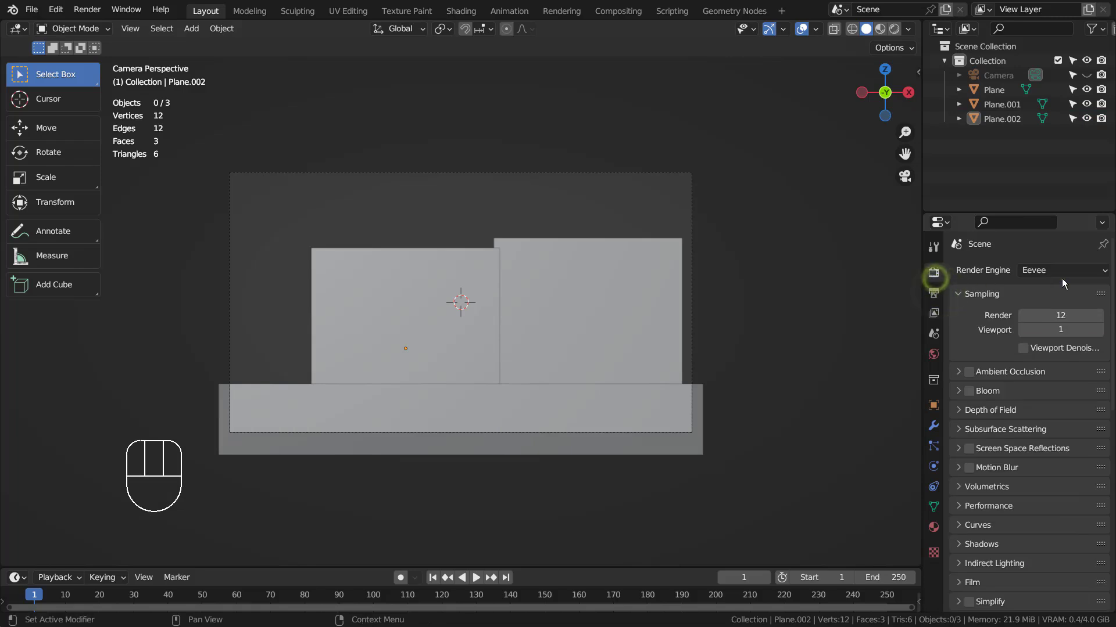
{"action": "left_click", "coordinate": [1064, 275]}
{"action": "left_click", "coordinate": [1050, 290]}
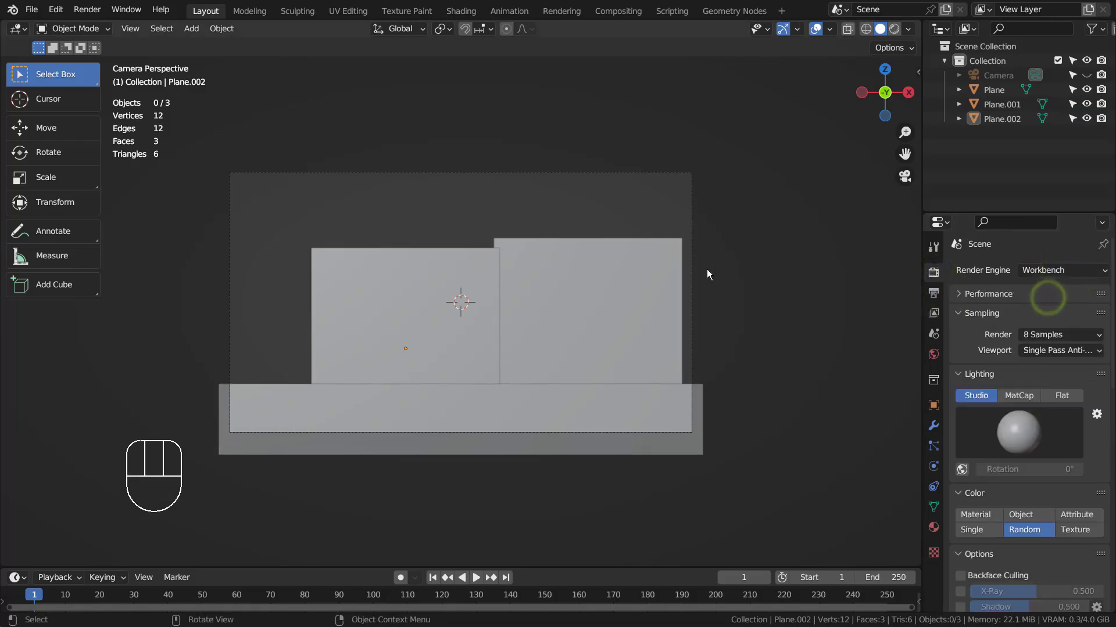
{"action": "key", "text": "F12"}
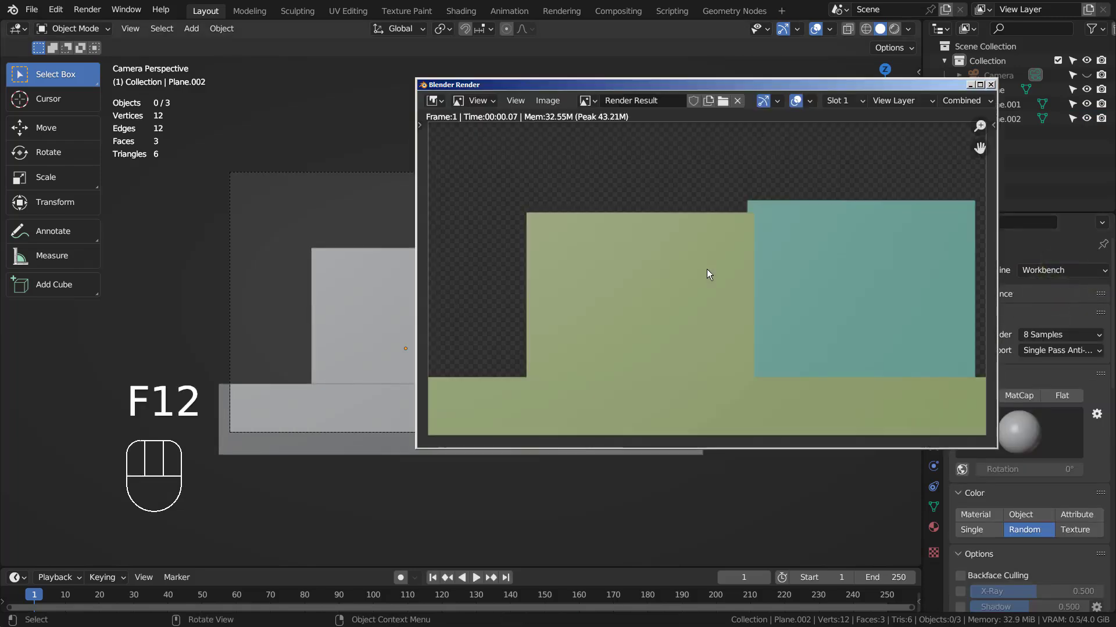
{"action": "key", "text": "Escape"}
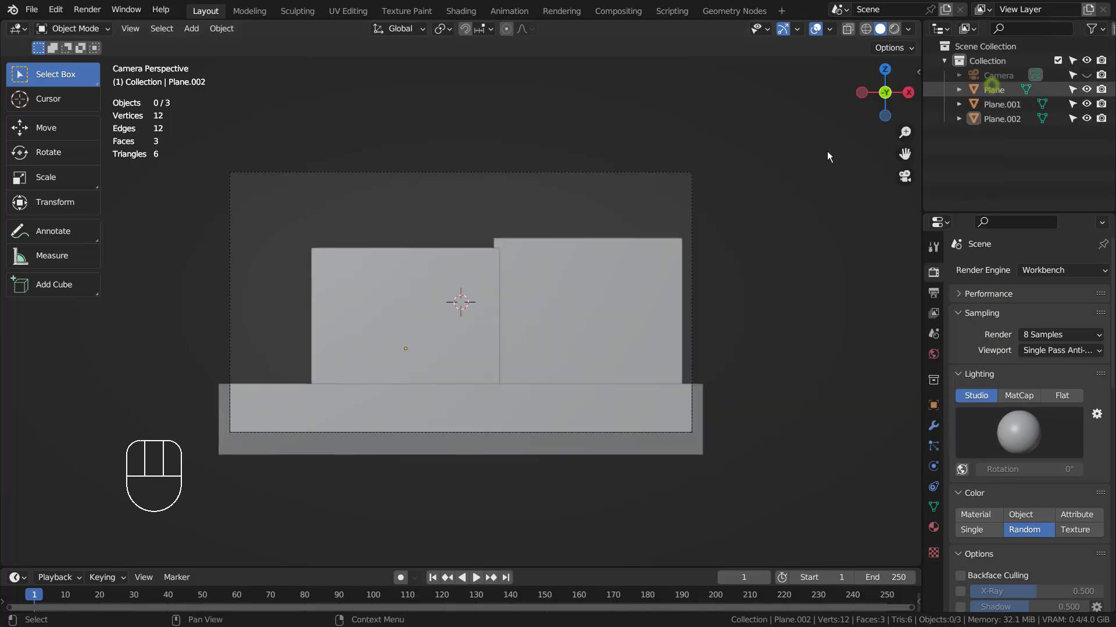
- Duplicate the left upright plane in place to vary its random colour and render the image again
{"action": "left_click", "coordinate": [461, 337], "text": "shift"}
{"action": "key", "text": "shift+d"}
{"action": "key", "text": "KP_Enter"}
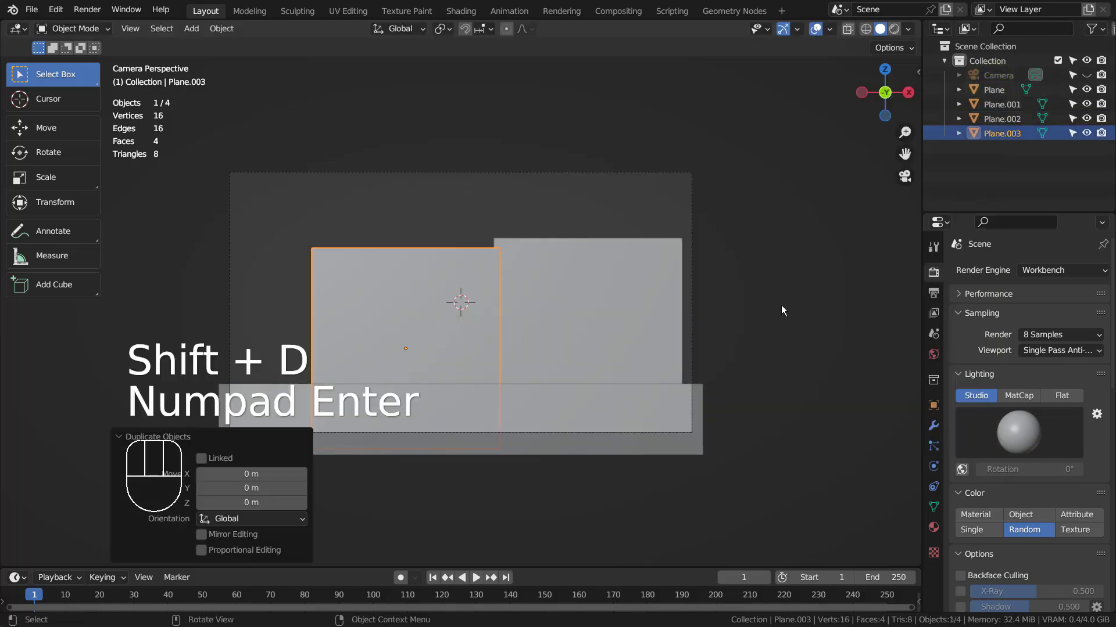
{"action": "key", "text": "F12"}
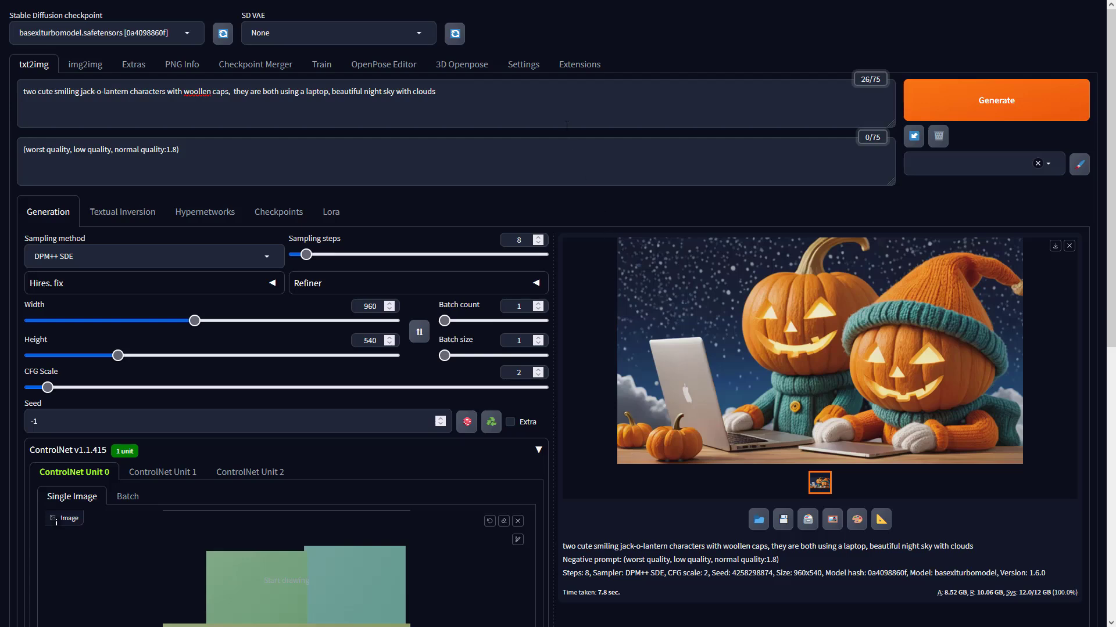
- In the Stable Diffusion web UI, set ControlNet Unit 0 to Depth with preprocessor none, keeping the sai_xl_depth_256lora model
{"action": "left_click", "coordinate": [566, 124]}
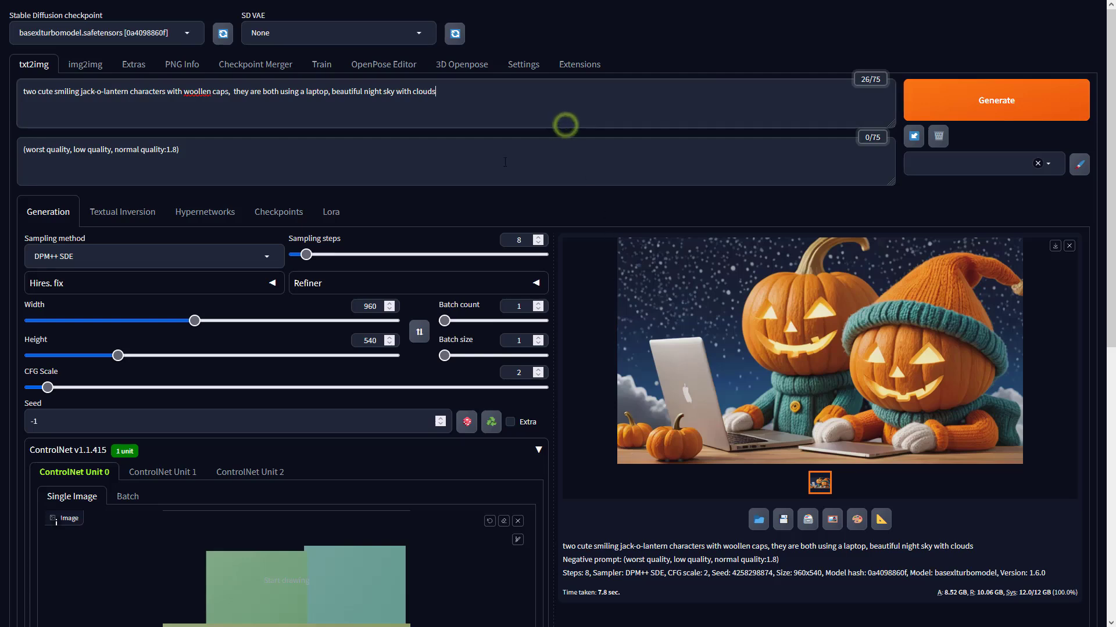
{"action": "left_click", "coordinate": [498, 165]}
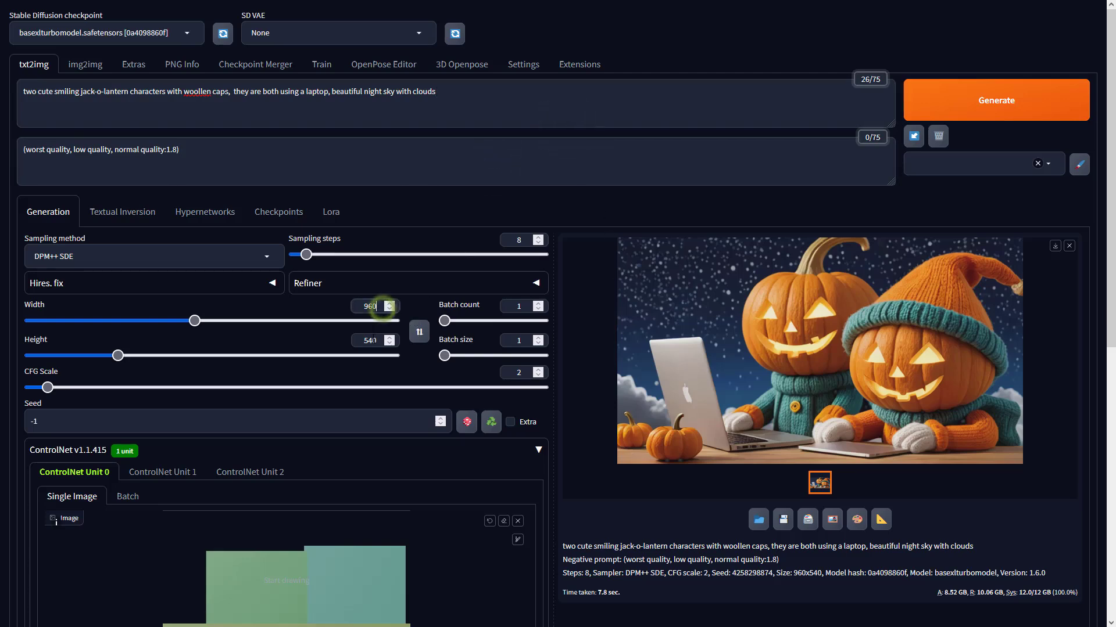
{"action": "scroll", "coordinate": [376, 437], "scroll_direction": "down", "scroll_amount": 7}
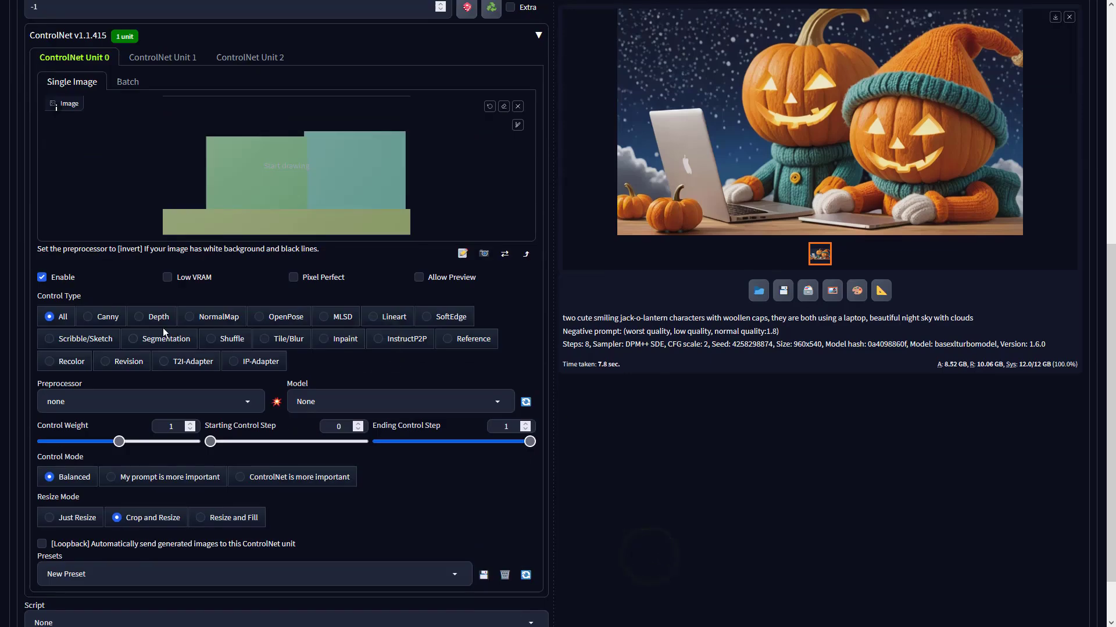
{"action": "left_click", "coordinate": [150, 317]}
{"action": "left_click", "coordinate": [250, 405]}
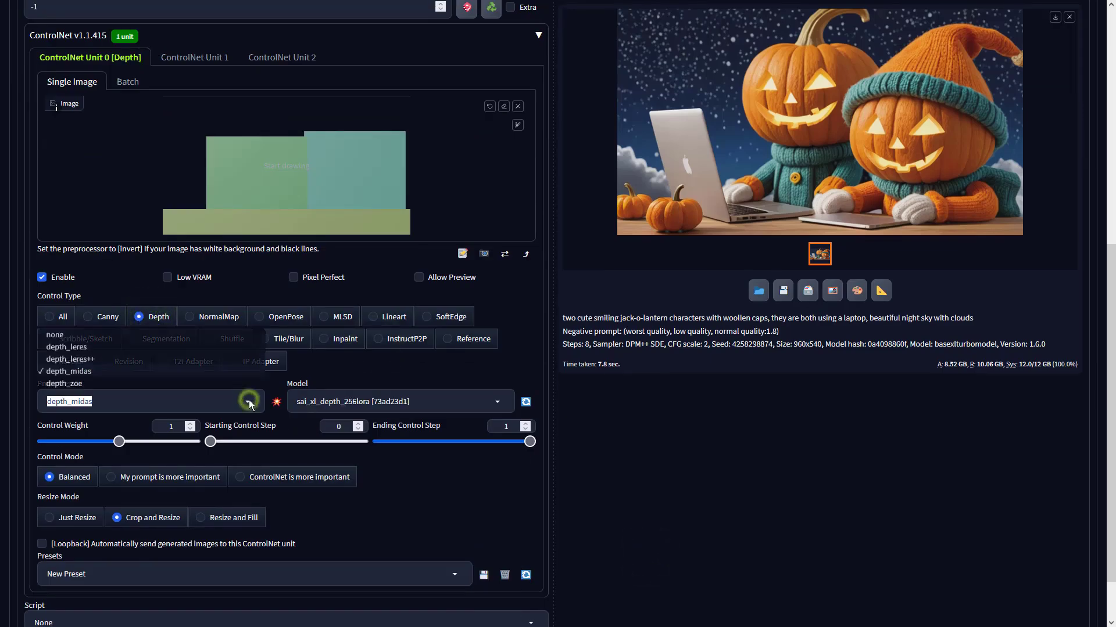
{"action": "left_click", "coordinate": [78, 334]}
{"action": "left_click", "coordinate": [356, 399]}
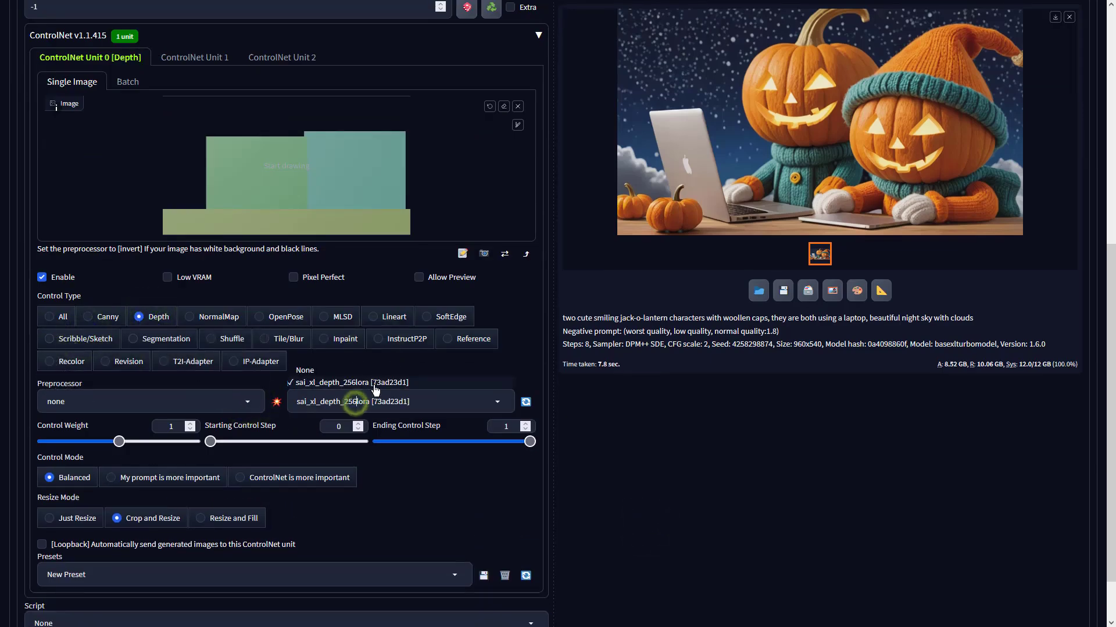
{"action": "left_click", "coordinate": [681, 347]}
- Generate the image from the jack-o-lantern prompt and inspect the result at full size
{"action": "scroll", "coordinate": [681, 348], "scroll_direction": "up", "scroll_amount": 10}
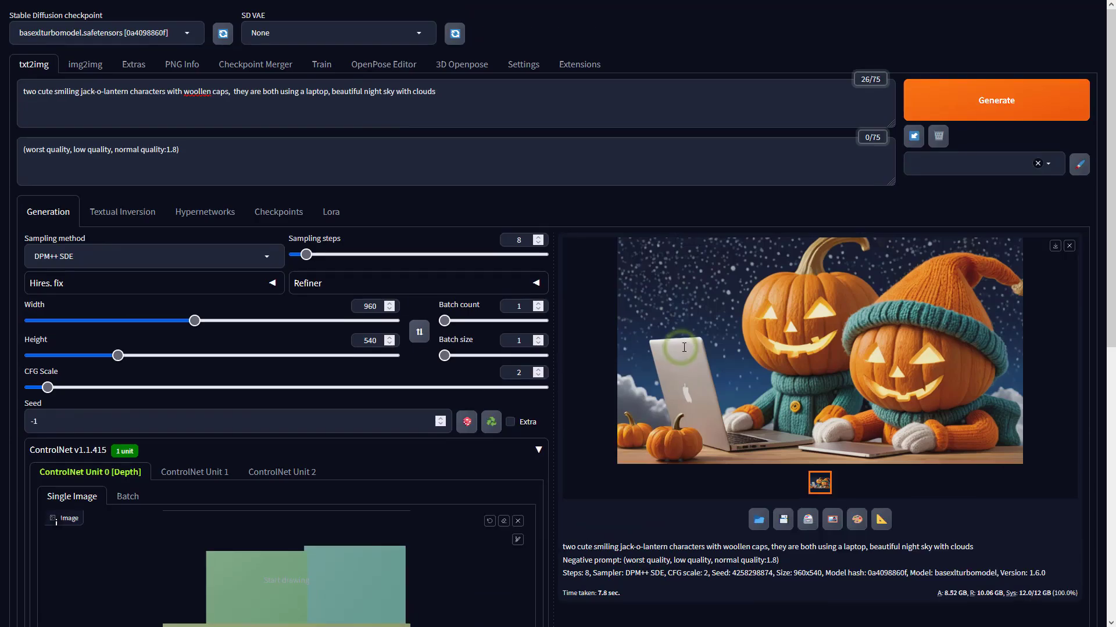
{"action": "left_click", "coordinate": [954, 109]}
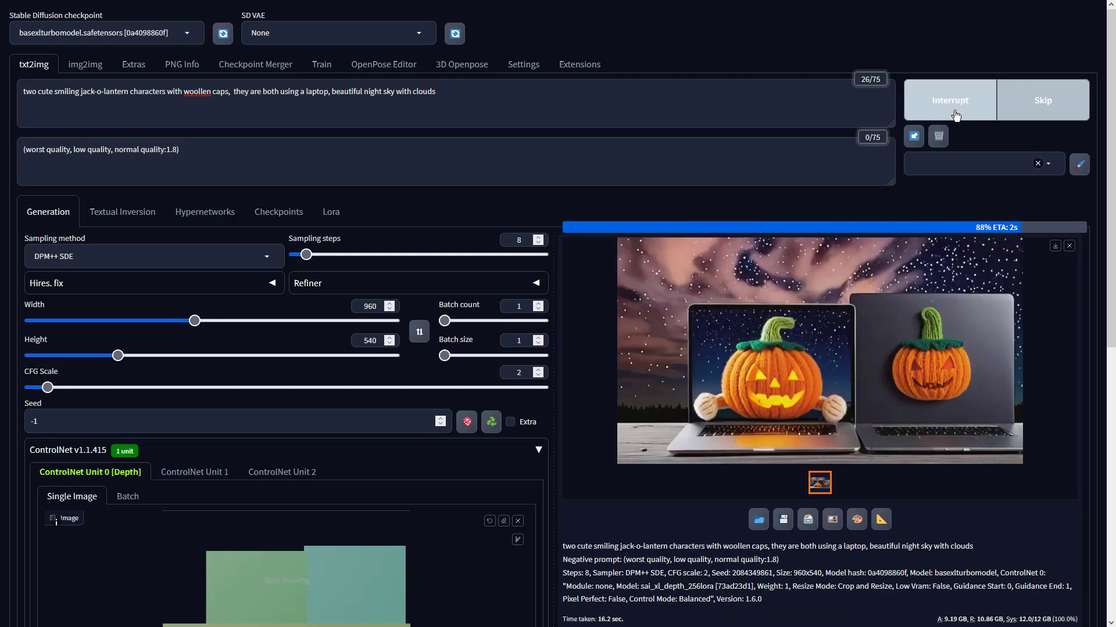
{"action": "left_click", "coordinate": [936, 295]}
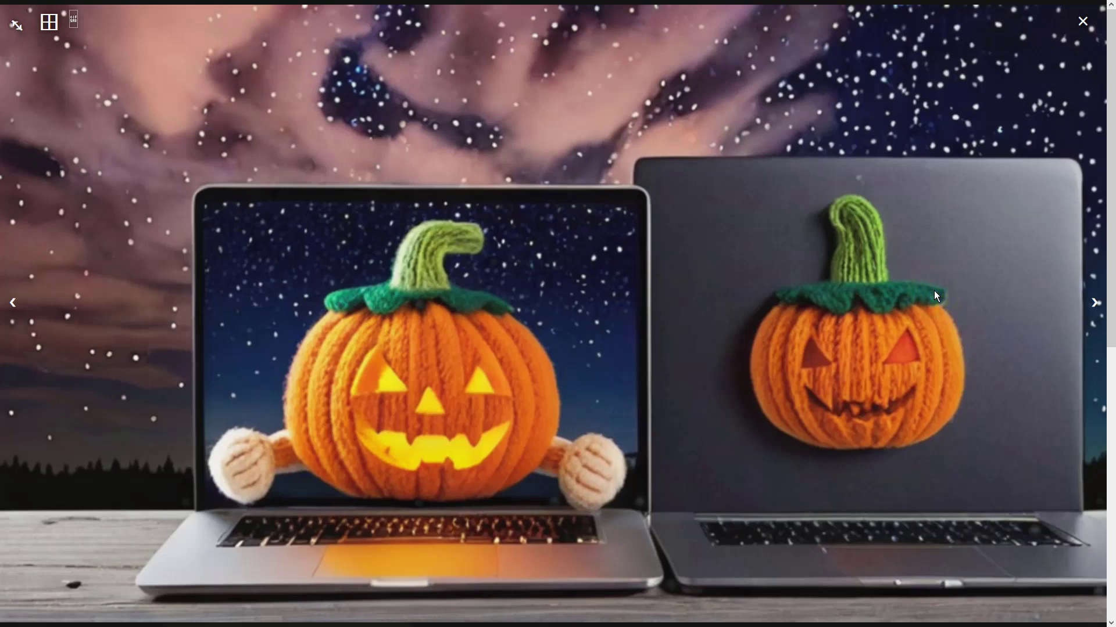
{"action": "left_click", "coordinate": [933, 290]}
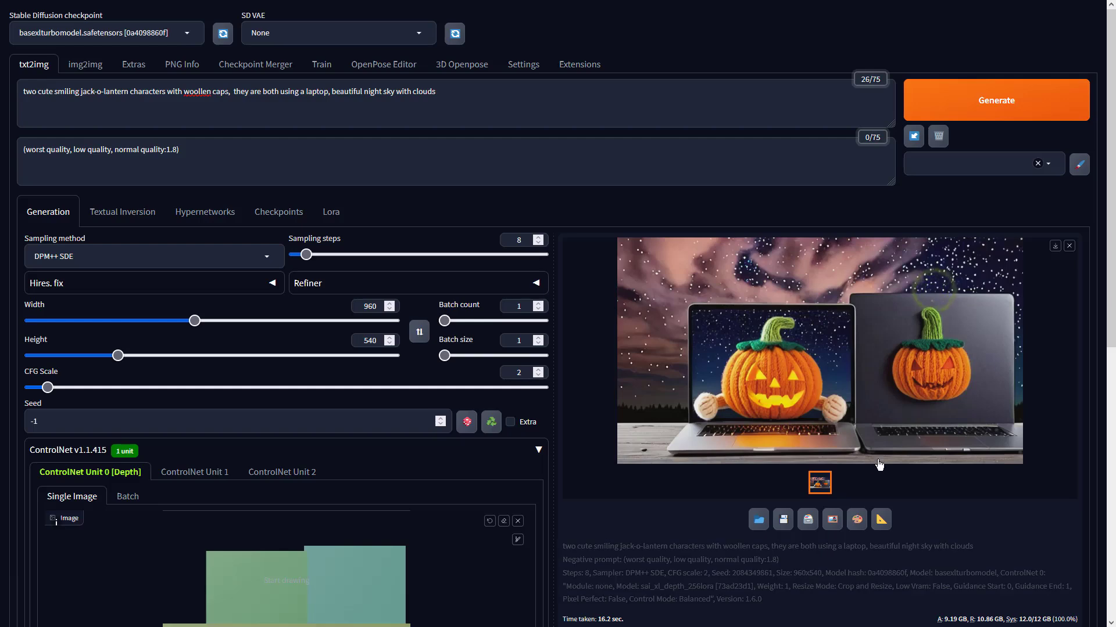
- Send the generated image to img2img and set batch count 4, CFG scale 2 and the DPM++ SDE sampling method
{"action": "left_click", "coordinate": [832, 523]}
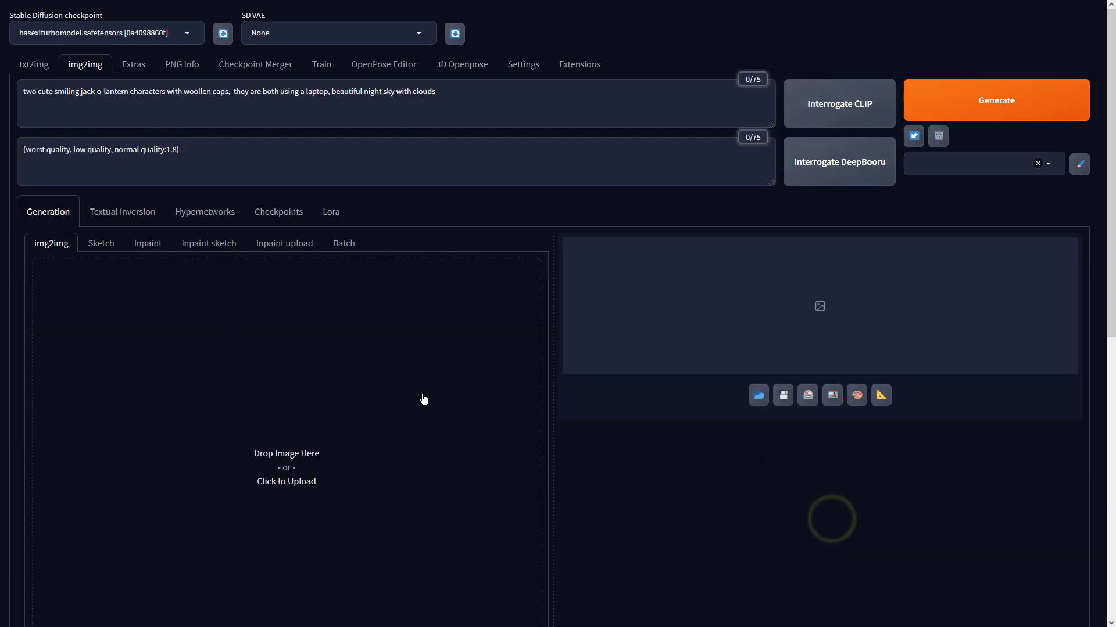
{"action": "scroll", "coordinate": [423, 399], "scroll_direction": "down", "scroll_amount": 8}
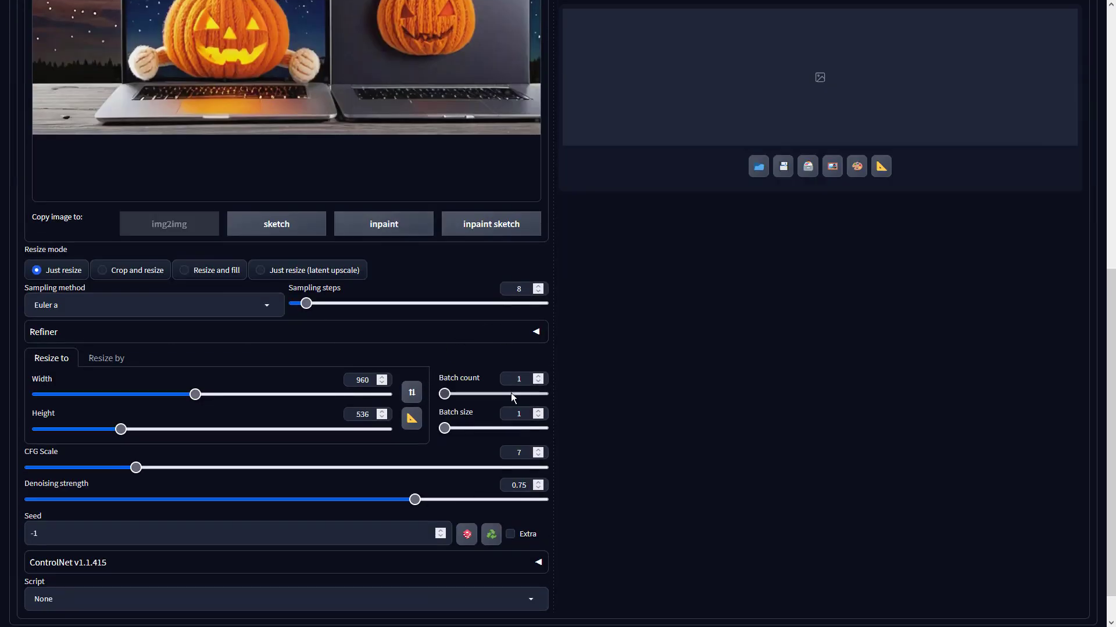
{"action": "double_click", "coordinate": [522, 379]}
{"action": "type", "text": "4"}
{"action": "double_click", "coordinate": [519, 452]}
{"action": "type", "text": "2"}
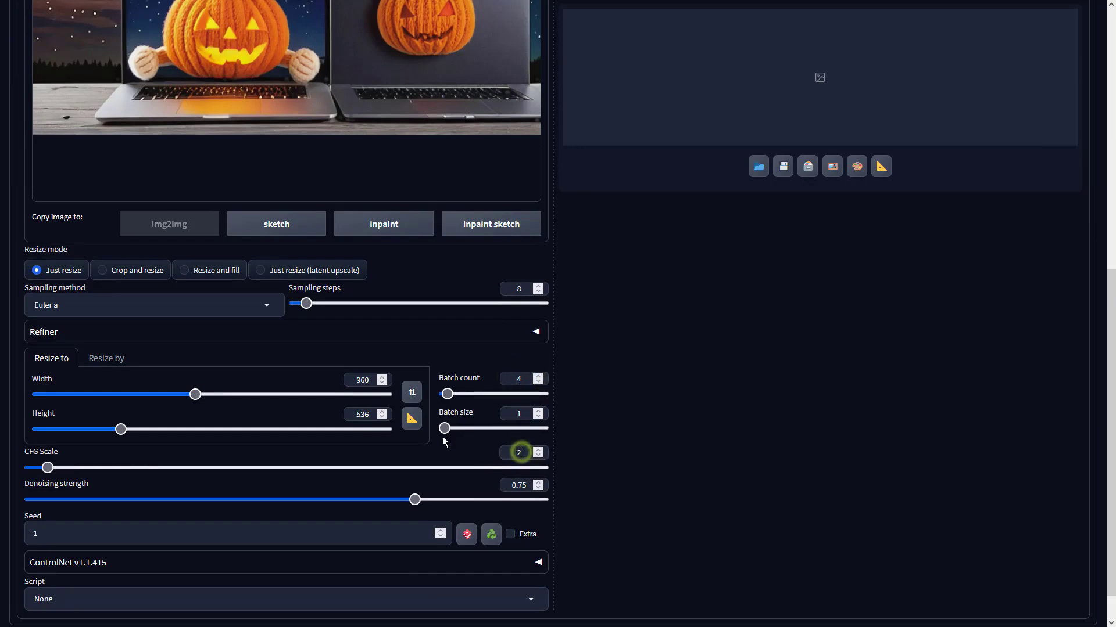
{"action": "left_click", "coordinate": [266, 305]}
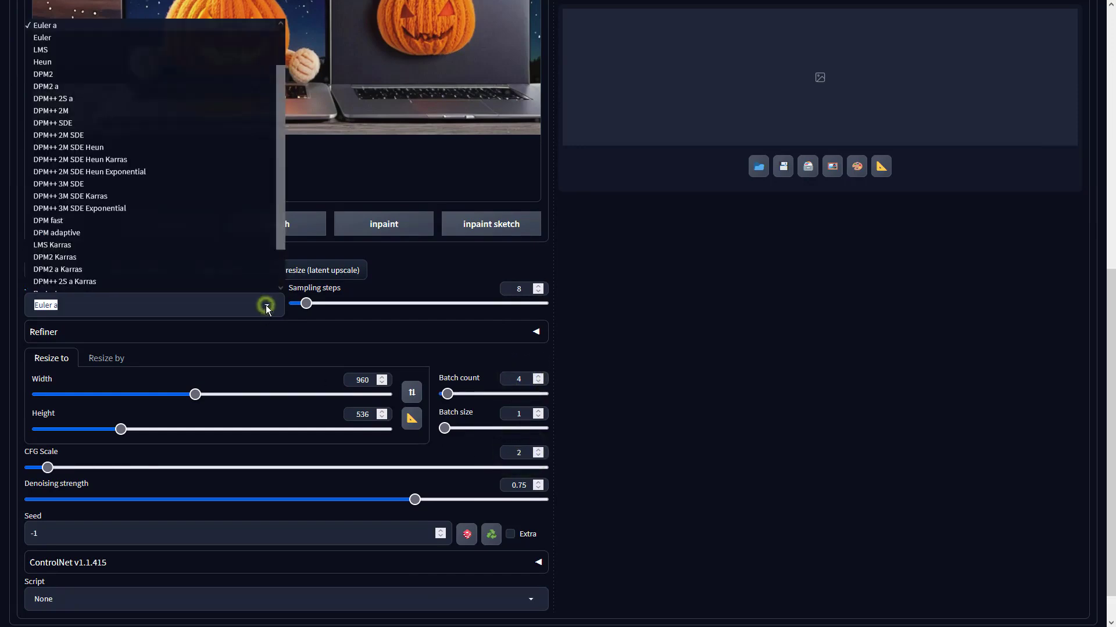
{"action": "left_click", "coordinate": [90, 123]}
- Generate the batch of img2img variations and browse the results at full size
{"action": "scroll", "coordinate": [774, 364], "scroll_direction": "up", "scroll_amount": 8}
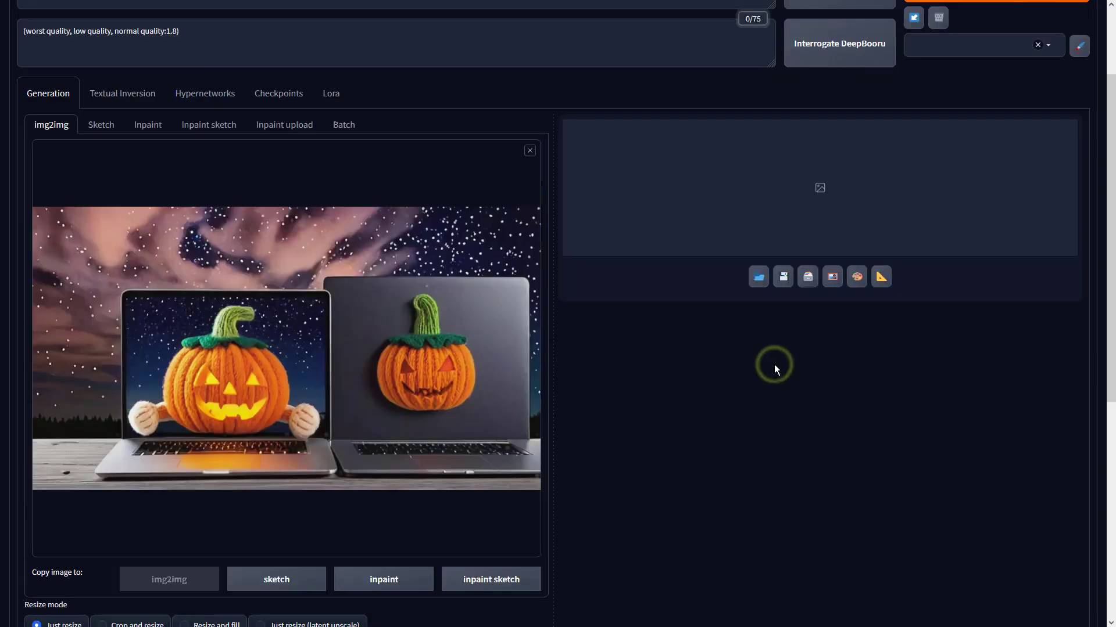
{"action": "left_click", "coordinate": [960, 110]}
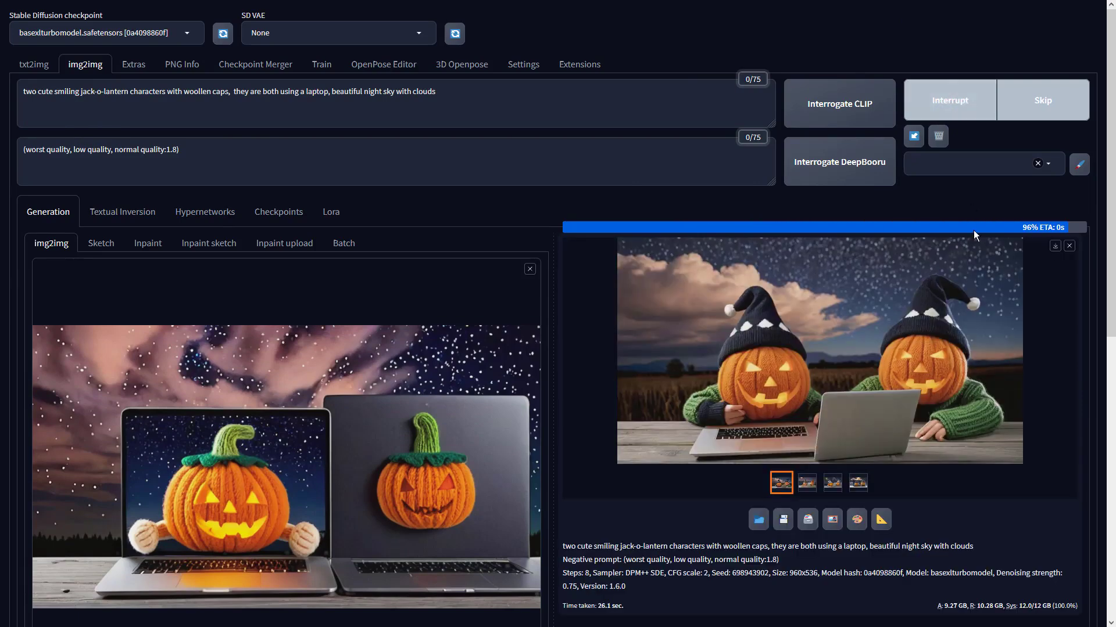
{"action": "left_click", "coordinate": [975, 240]}
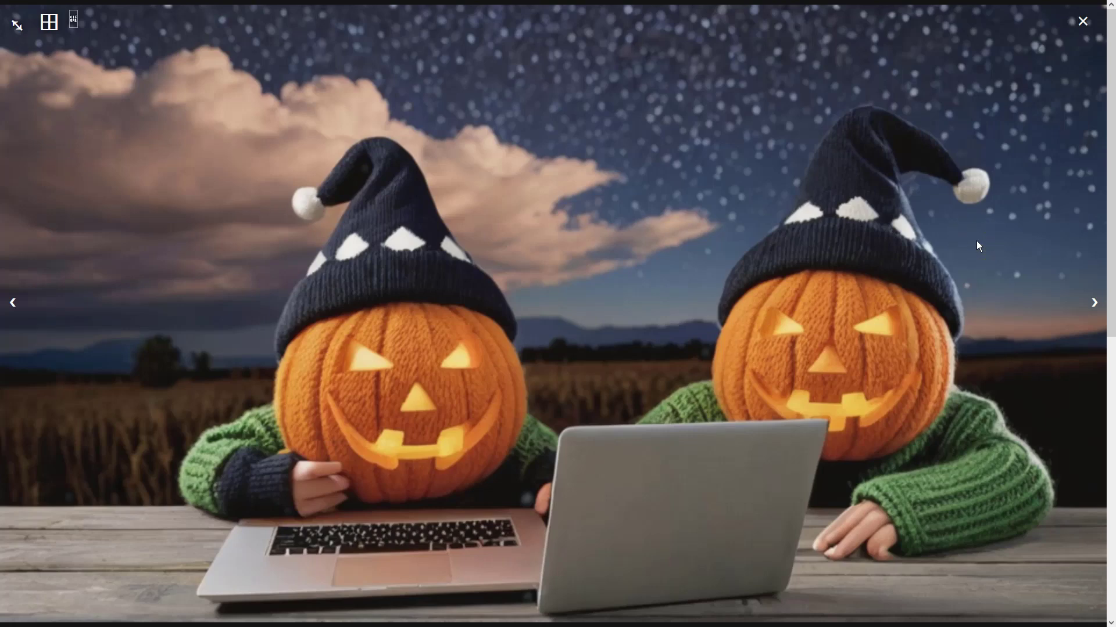
{"action": "left_click", "coordinate": [1096, 302]}
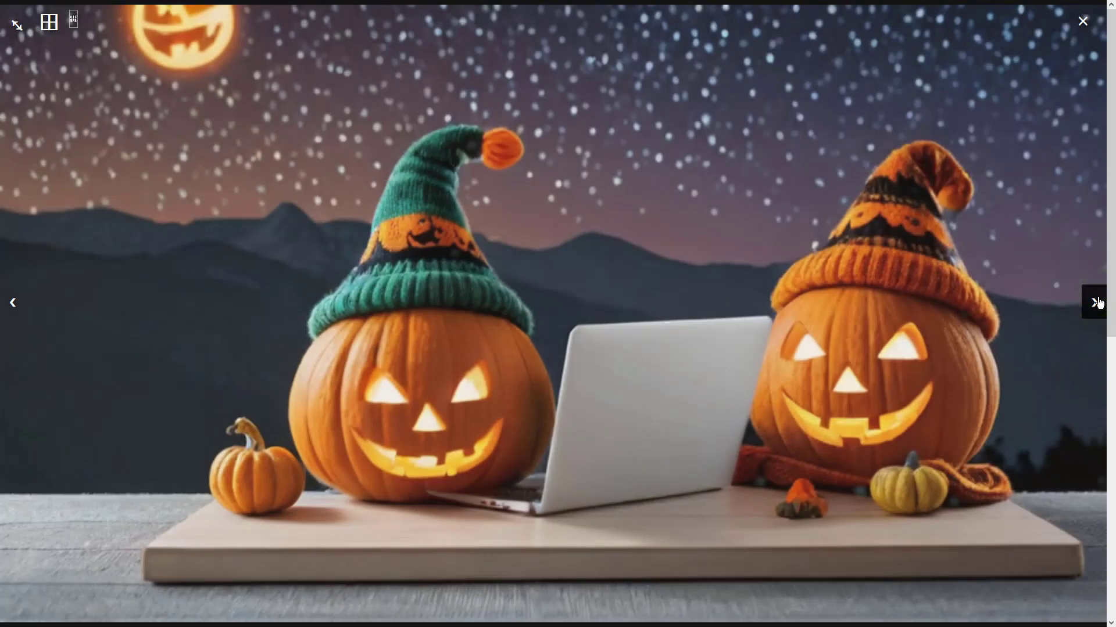
{"action": "left_click", "coordinate": [1096, 302]}
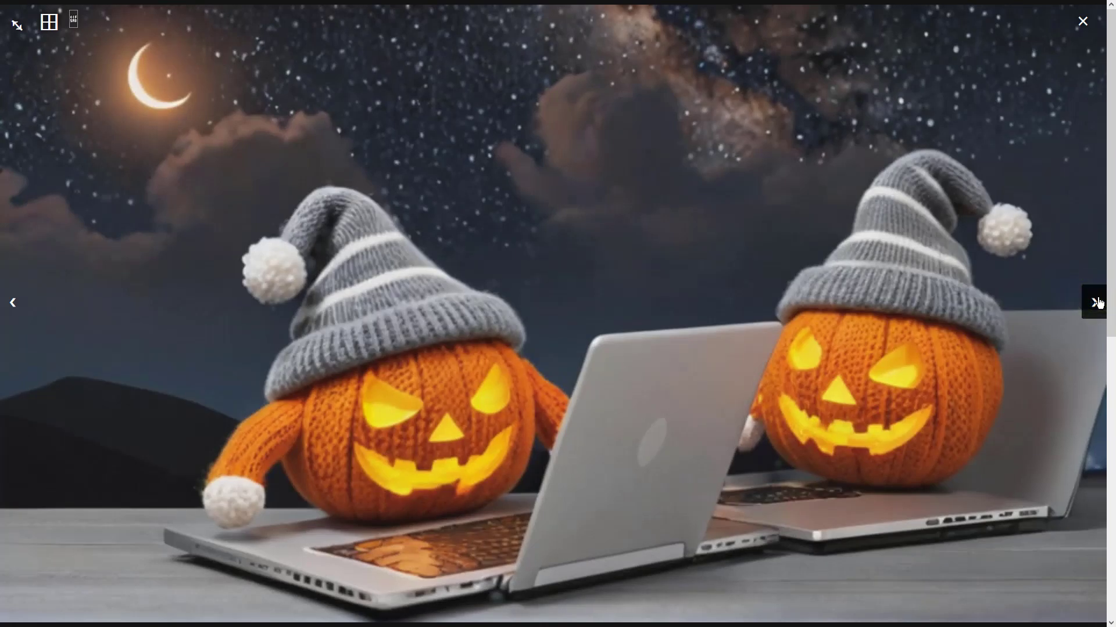
- Compare the generated jack-o-lantern variations at full size, ending on the one with dark teal caps and a carved moon
{"action": "left_click", "coordinate": [1097, 302]}
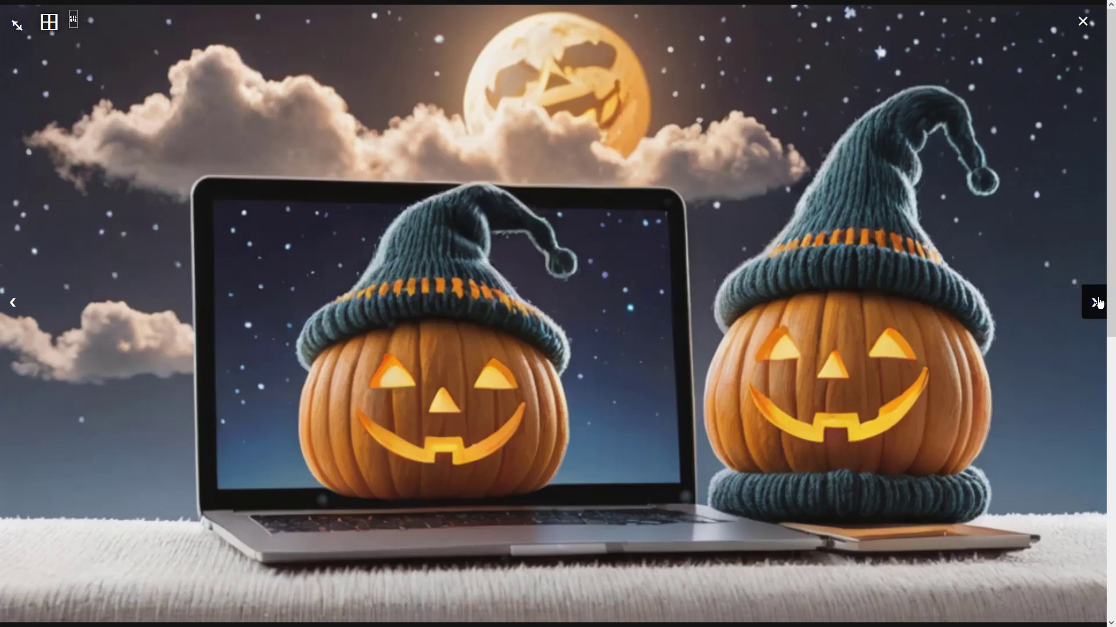
{"action": "left_click", "coordinate": [1096, 302]}
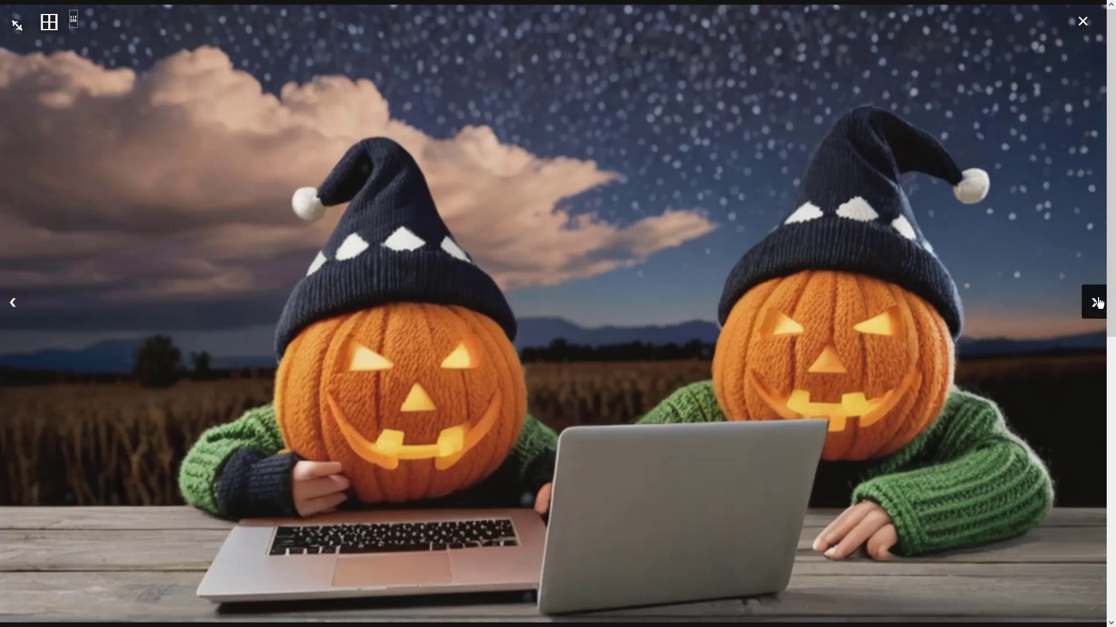
{"action": "left_click", "coordinate": [1097, 302]}
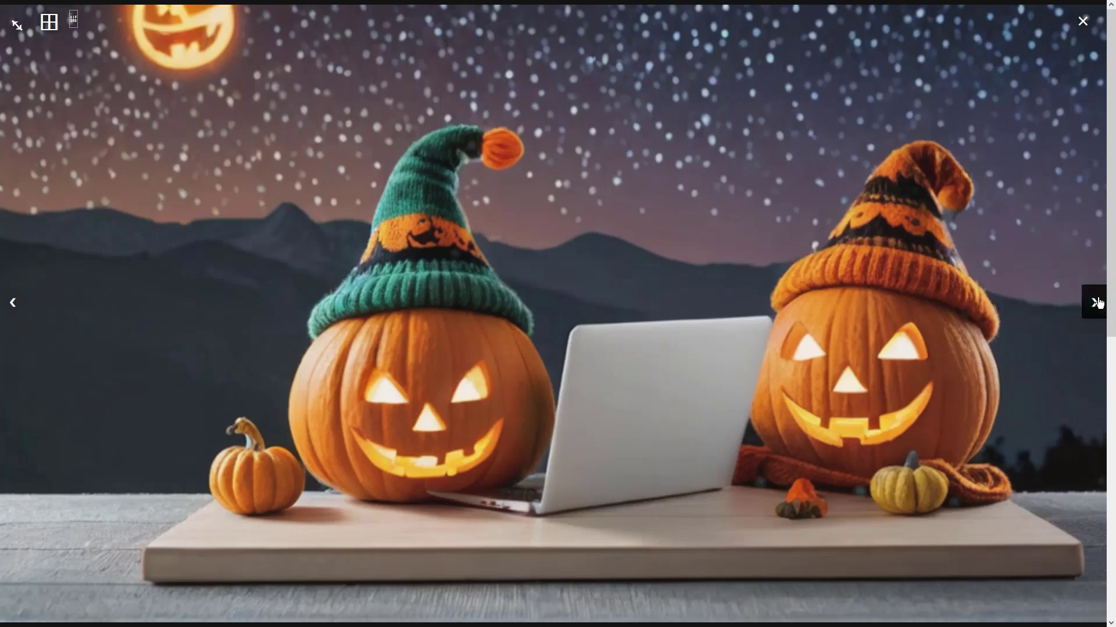
{"action": "left_click", "coordinate": [1097, 302]}
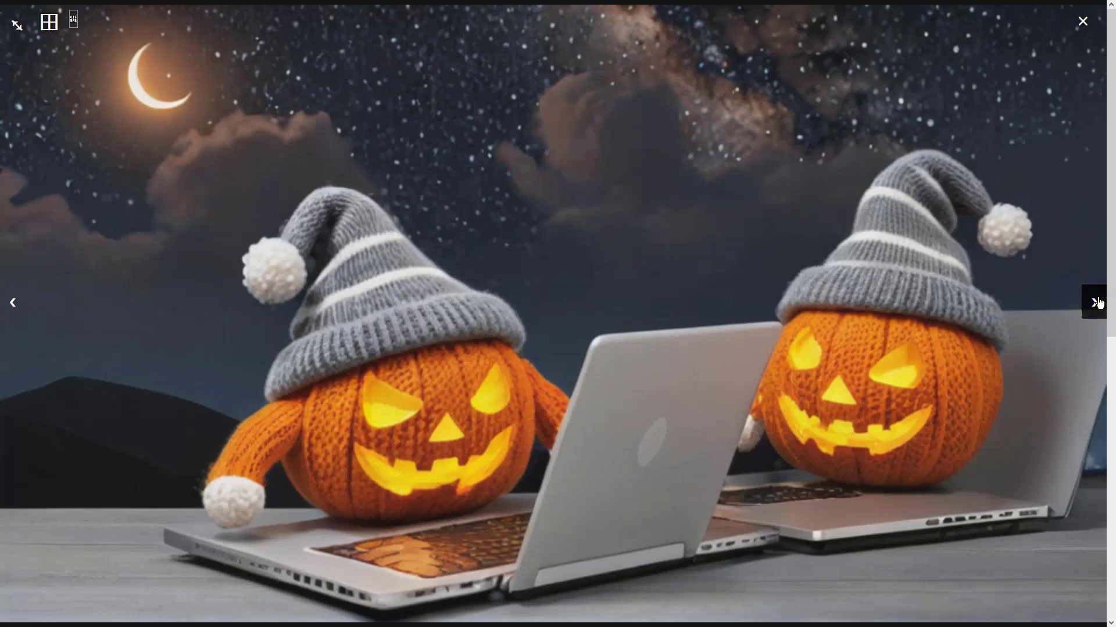
{"action": "left_click", "coordinate": [1096, 302]}
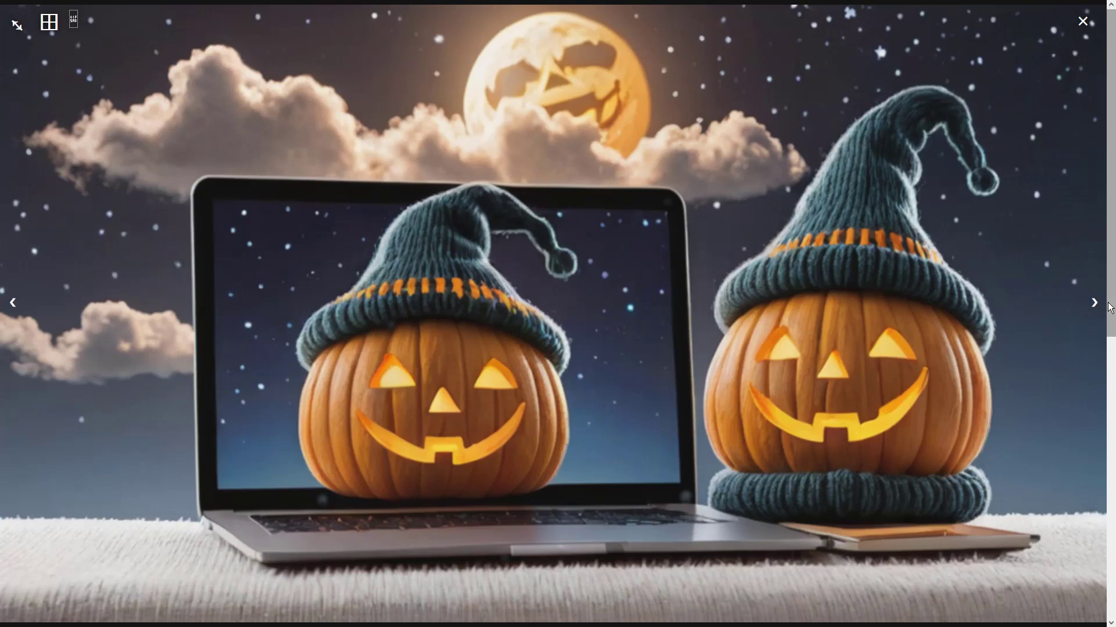
{"action": "left_click", "coordinate": [874, 486]}
- Send the teal-capped variation back to img2img as the source image and set the denoising strength to 0.8
{"action": "left_click", "coordinate": [832, 519]}
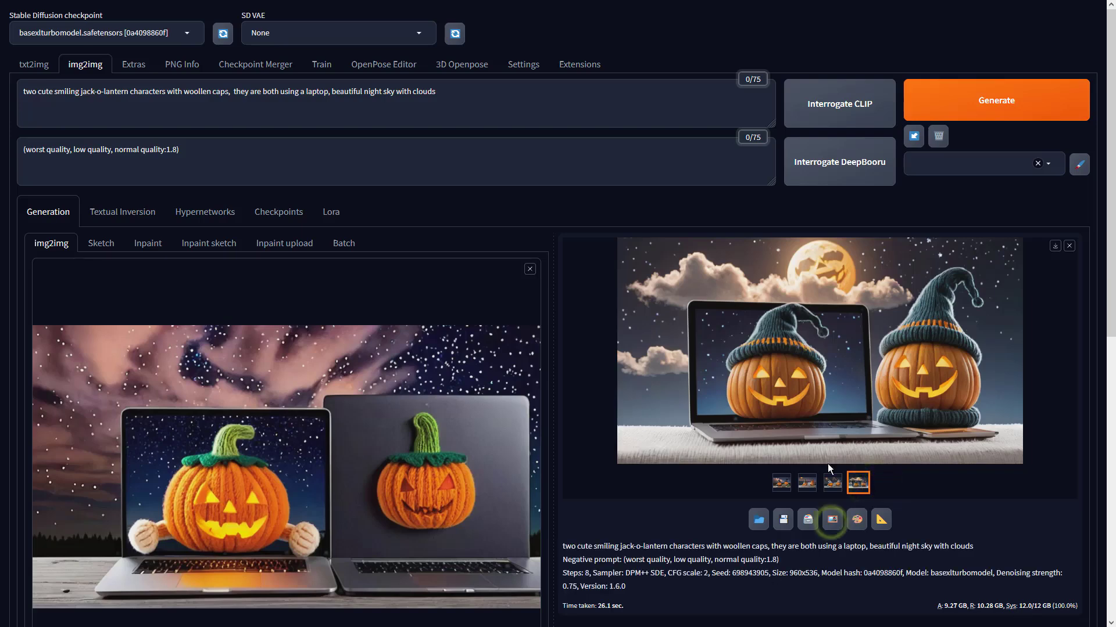
{"action": "scroll", "coordinate": [371, 371], "scroll_direction": "down", "scroll_amount": 8}
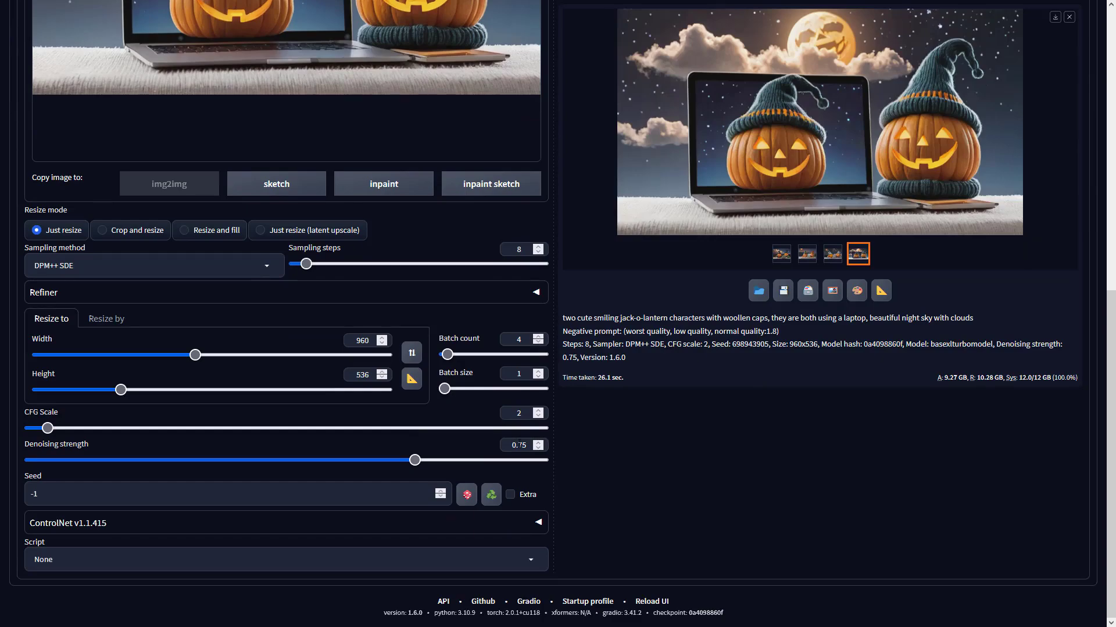
{"action": "left_click_drag", "start_coordinate": [526, 445], "coordinate": [518, 445]}
{"action": "left_click", "coordinate": [709, 451]}
{"action": "scroll", "coordinate": [709, 452], "scroll_direction": "up", "scroll_amount": 5}
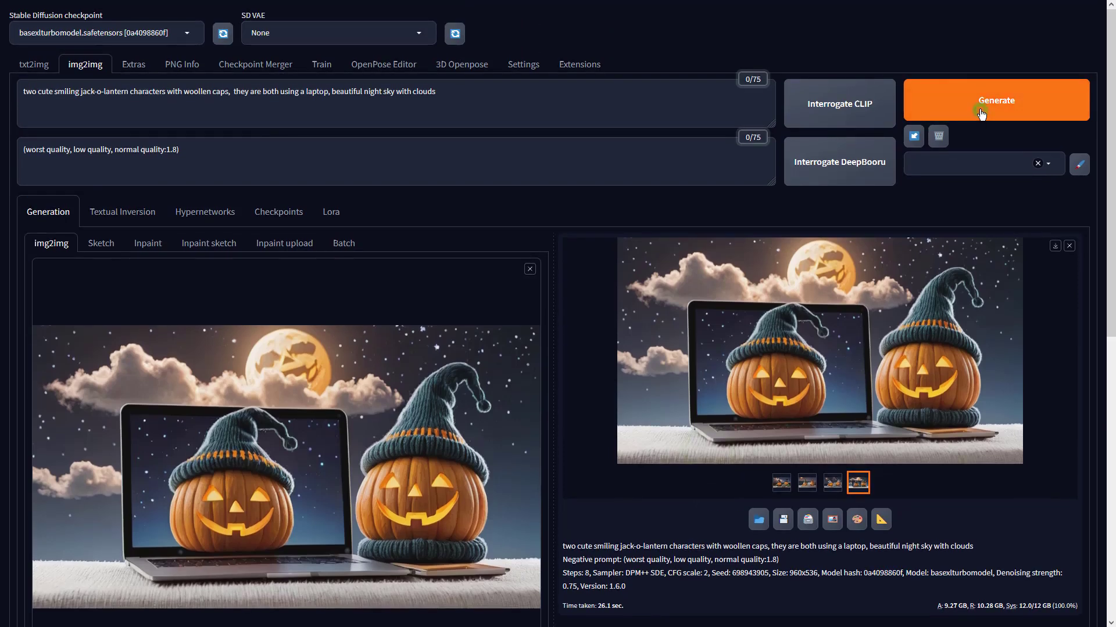
- Generate another batch from the new source image and browse to the variation with matching blue patterned caps and knitted arms
{"action": "left_click", "coordinate": [981, 114]}
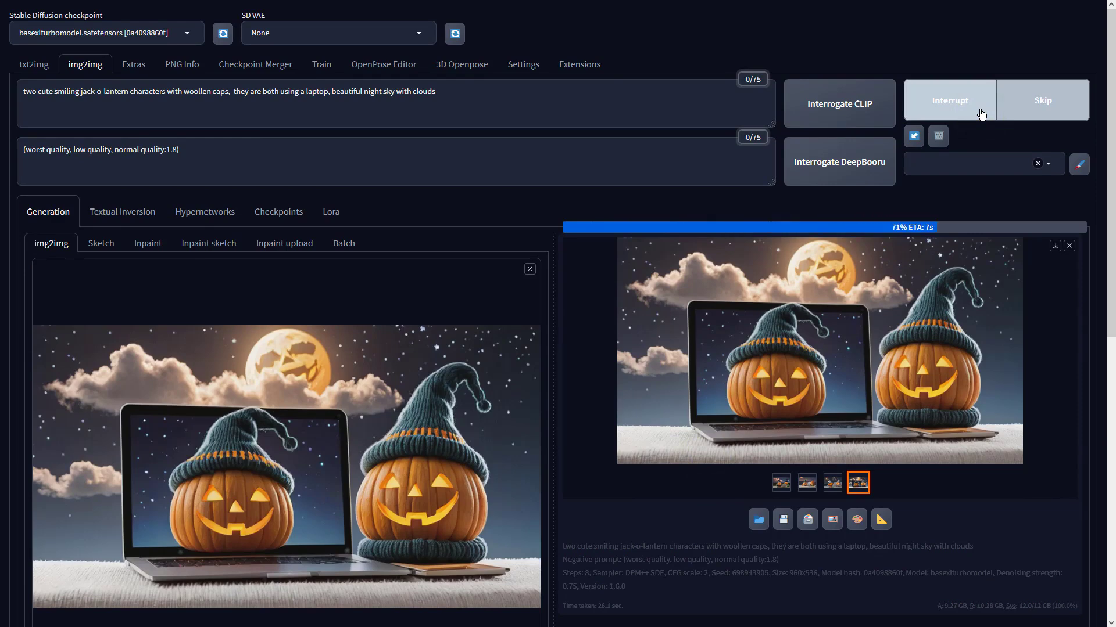
{"action": "left_click", "coordinate": [954, 322]}
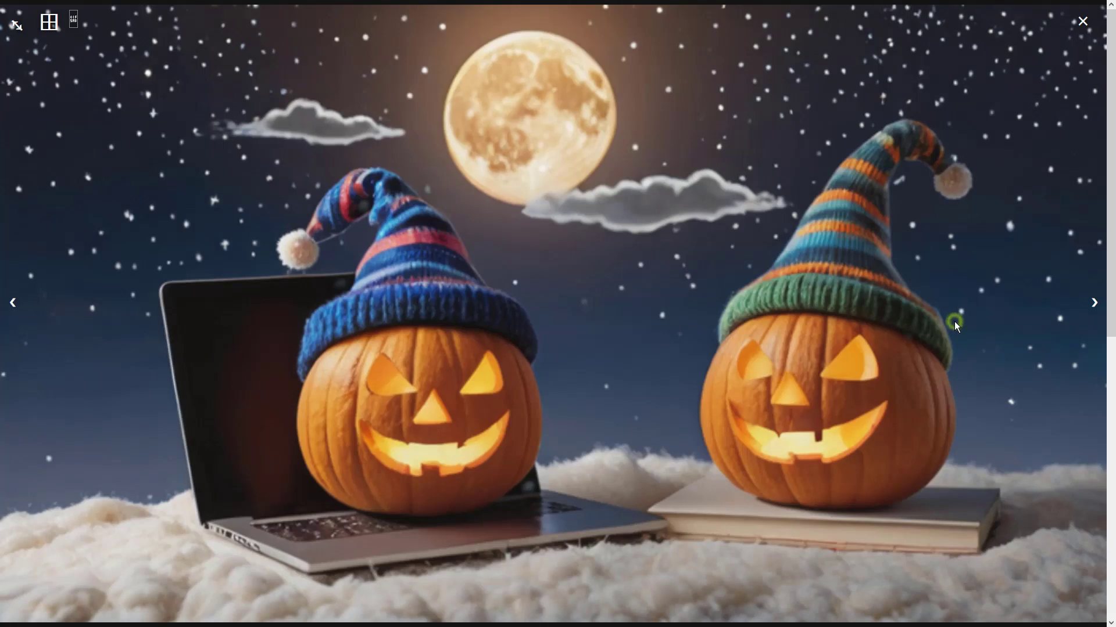
{"action": "left_click", "coordinate": [1094, 304]}
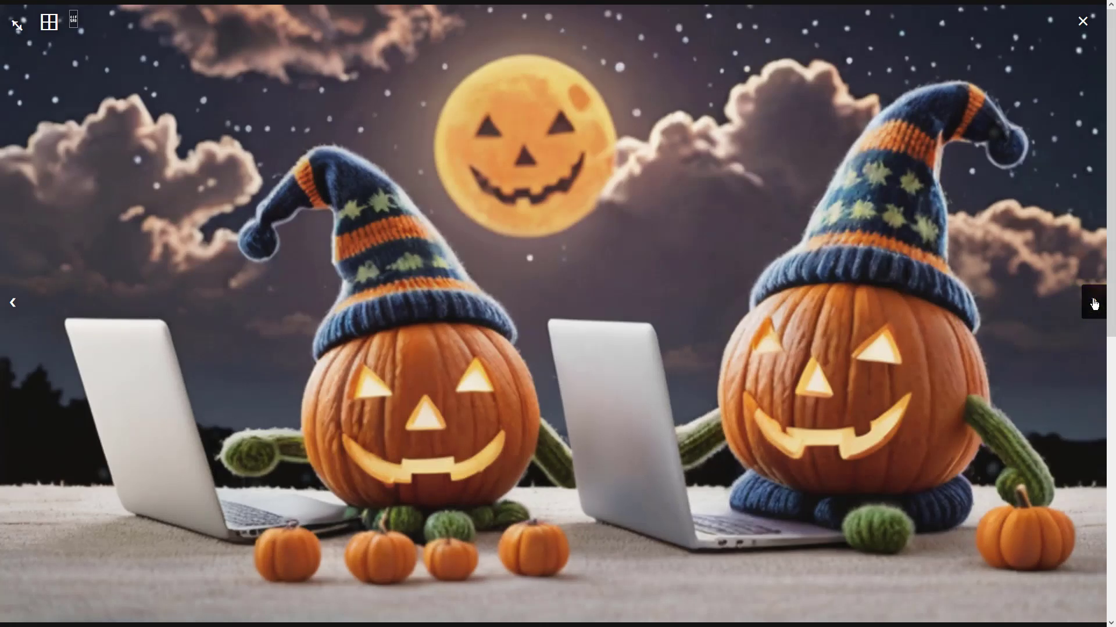
{"action": "left_click", "coordinate": [1093, 304]}
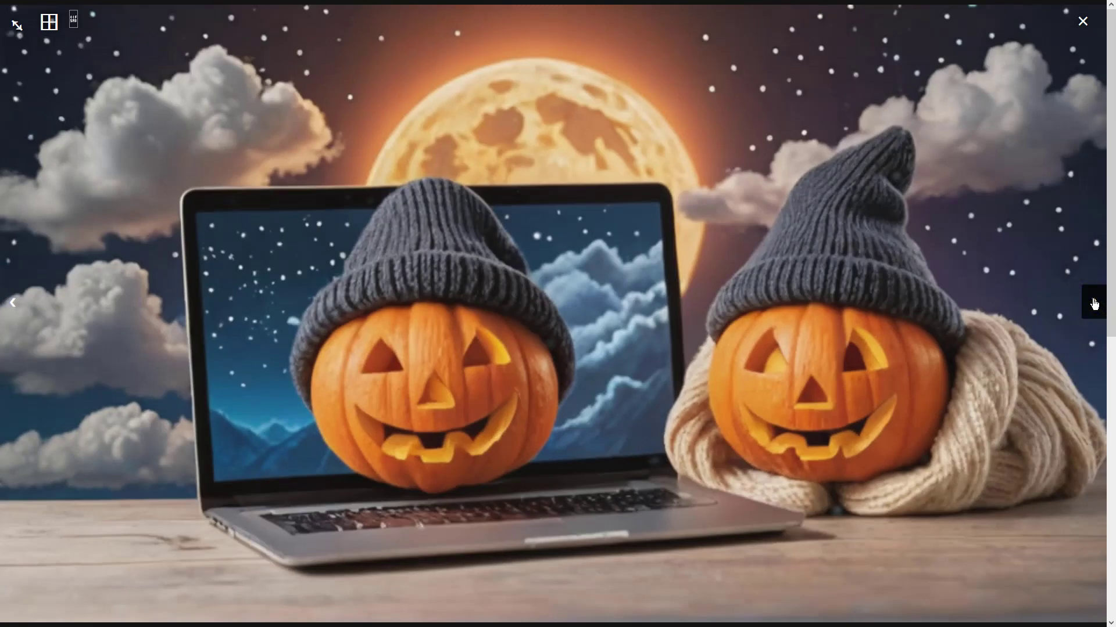
{"action": "left_click", "coordinate": [1093, 304]}
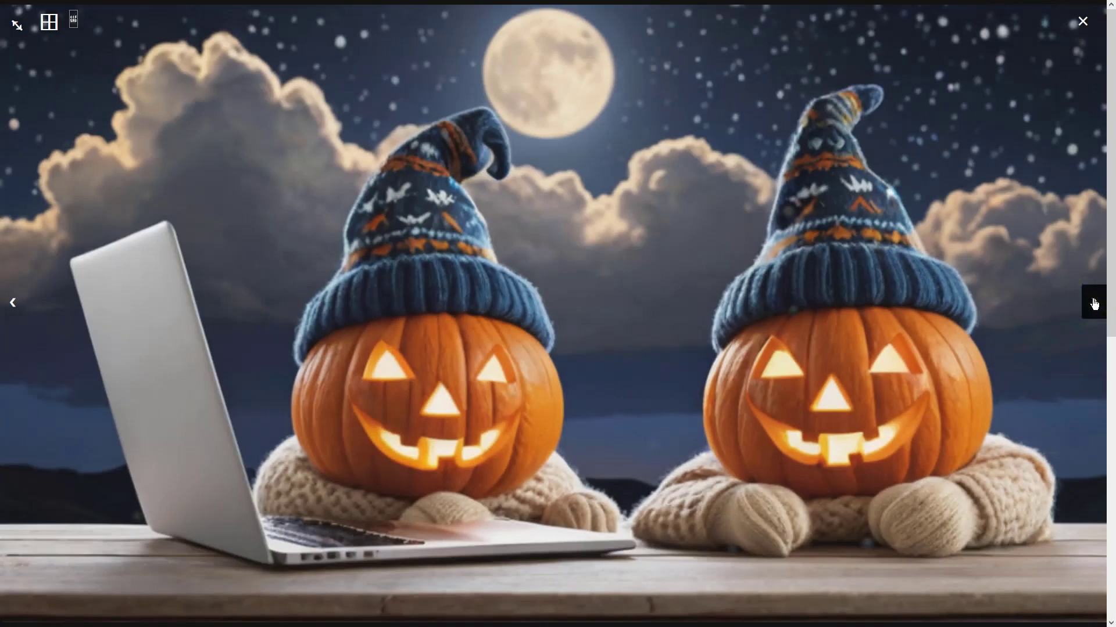
{"action": "left_click", "coordinate": [960, 363]}
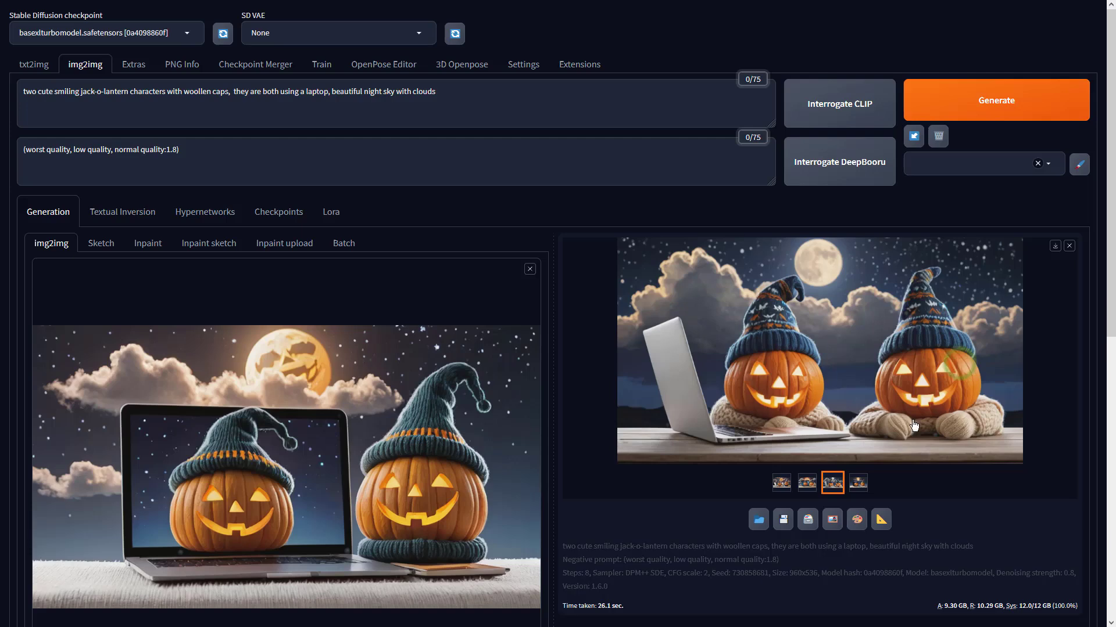
- Send the blue-capped variation to Extras and process it with the 4x-UltraSharp upscaler at resize 1
{"action": "left_click", "coordinate": [881, 519]}
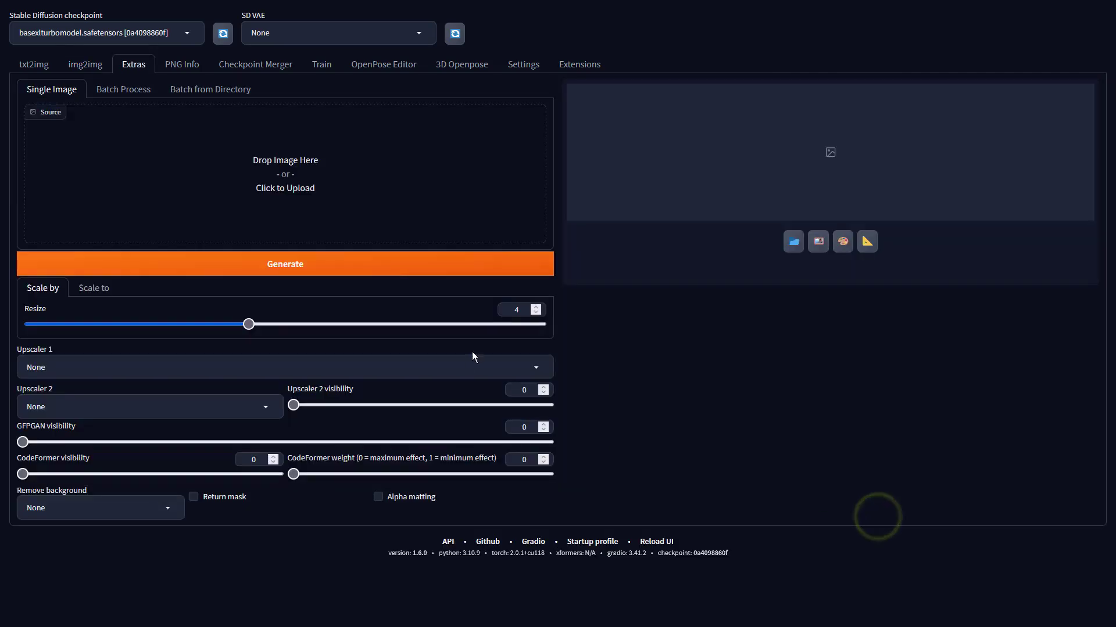
{"action": "left_click", "coordinate": [522, 310]}
{"action": "key", "text": "BackSpace"}
{"action": "type", "text": "1"}
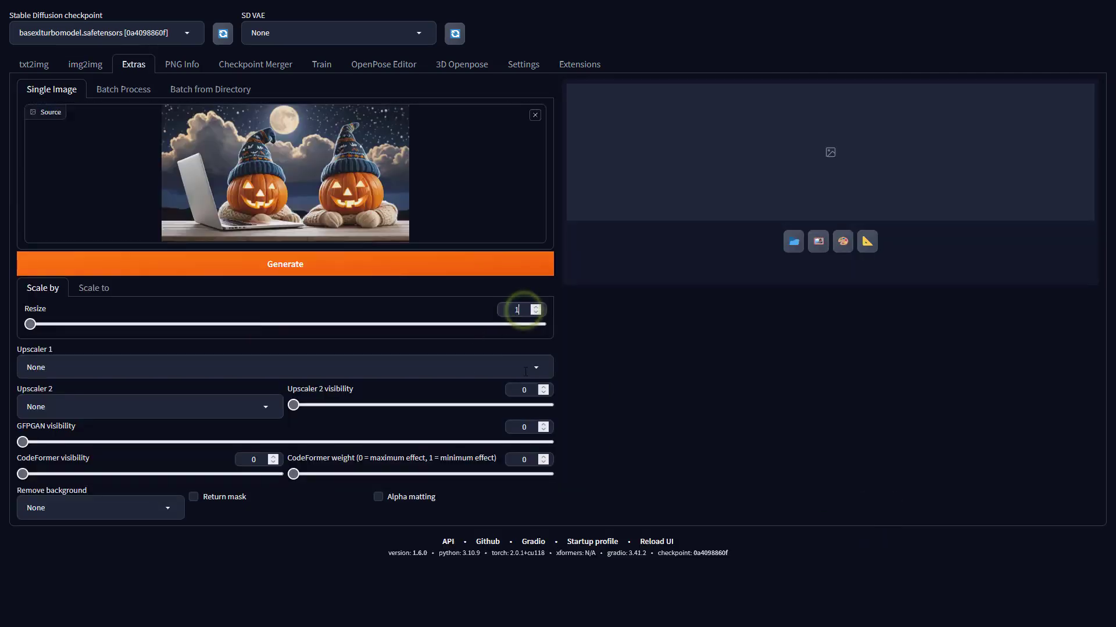
{"action": "left_click", "coordinate": [525, 368]}
{"action": "left_click", "coordinate": [67, 282]}
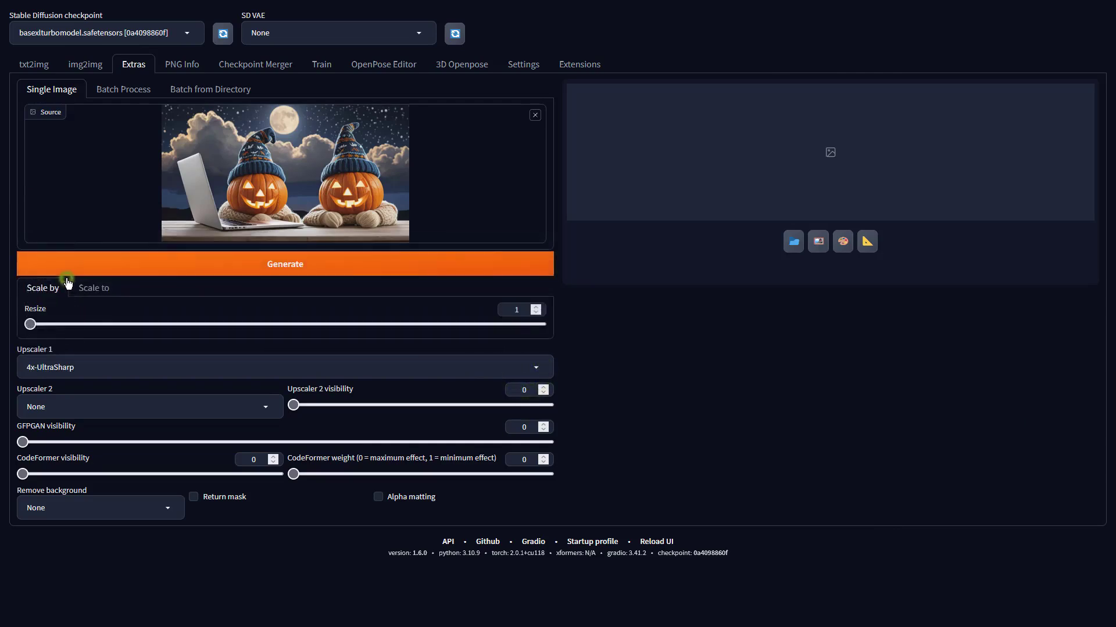
{"action": "left_click", "coordinate": [65, 266]}
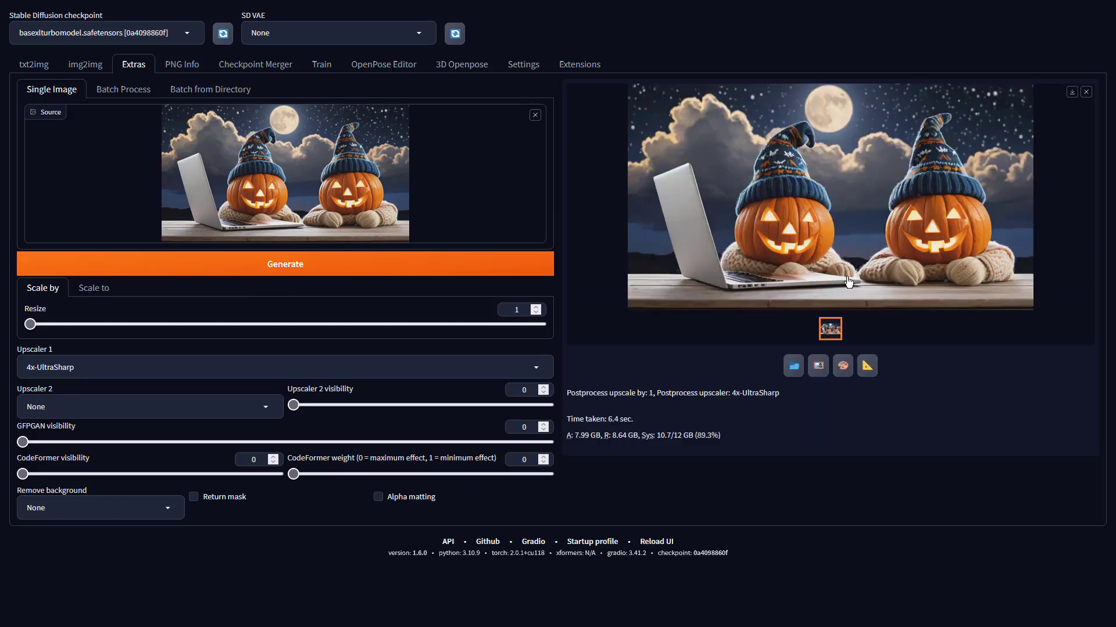
{"action": "left_click", "coordinate": [887, 215]}
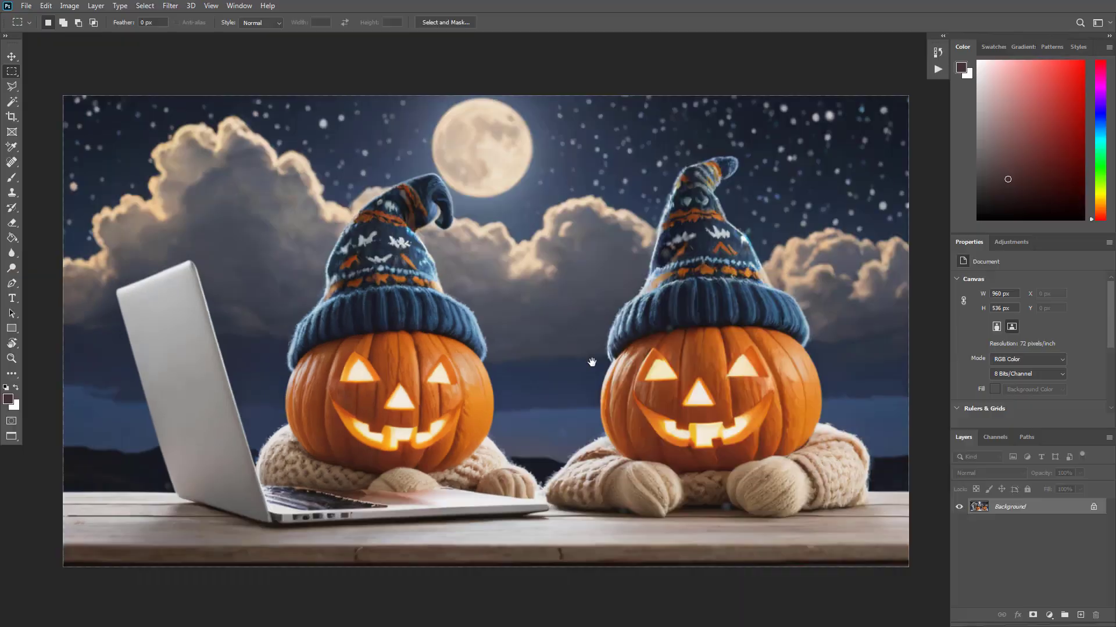
- In Photoshop, apply a Vibrance adjustment to the processed image with vibrance +63 and saturation +27
{"action": "left_click", "coordinate": [69, 7]}
{"action": "mouse_move", "coordinate": [111, 35]}
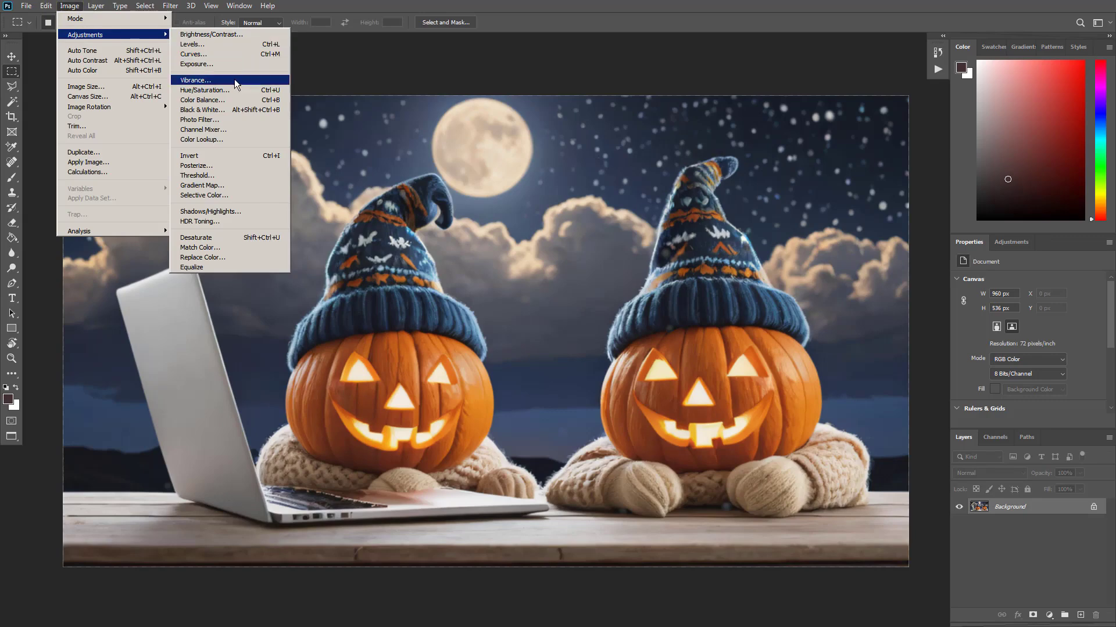
{"action": "left_click", "coordinate": [235, 80]}
{"action": "left_click_drag", "start_coordinate": [644, 202], "coordinate": [681, 202]}
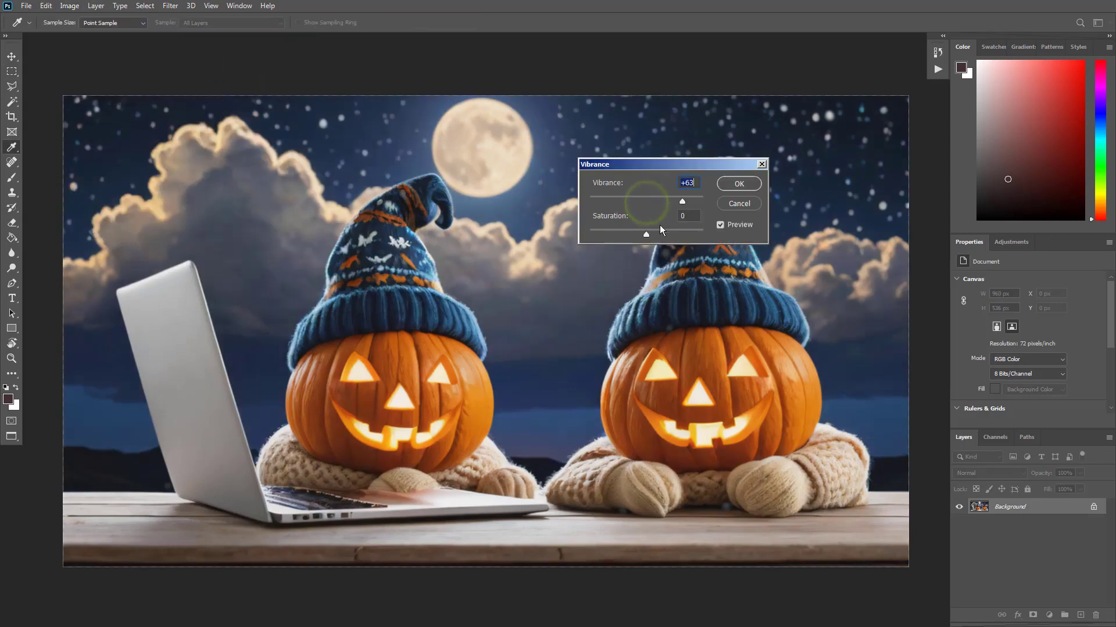
{"action": "left_click_drag", "start_coordinate": [647, 235], "coordinate": [662, 236]}
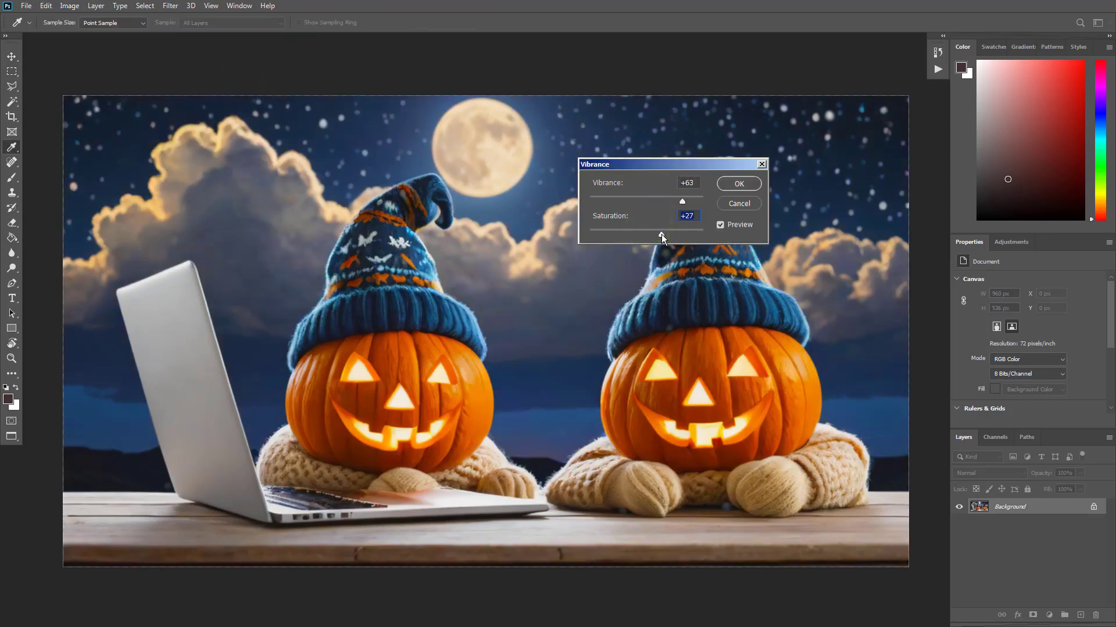
{"action": "left_click", "coordinate": [733, 184]}
{"action": "key", "text": "m"}
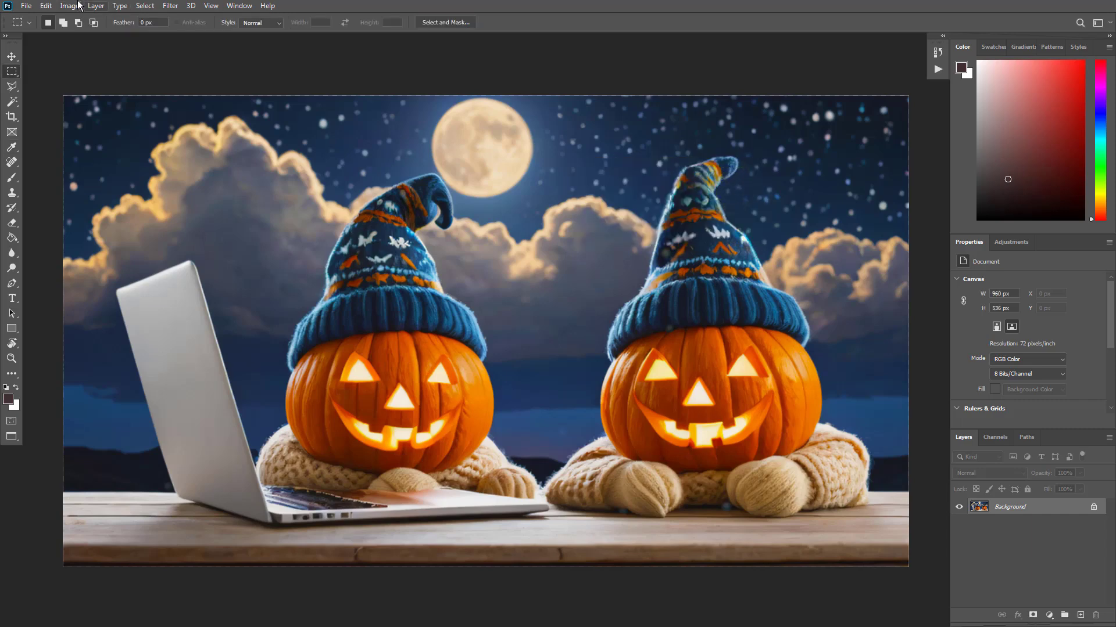
- Apply Auto Color, Auto Contrast and Auto Tone to the image
{"action": "left_click", "coordinate": [69, 6]}
{"action": "left_click", "coordinate": [77, 71]}
{"action": "left_click", "coordinate": [65, 5]}
{"action": "left_click", "coordinate": [72, 60]}
{"action": "left_click", "coordinate": [70, 6]}
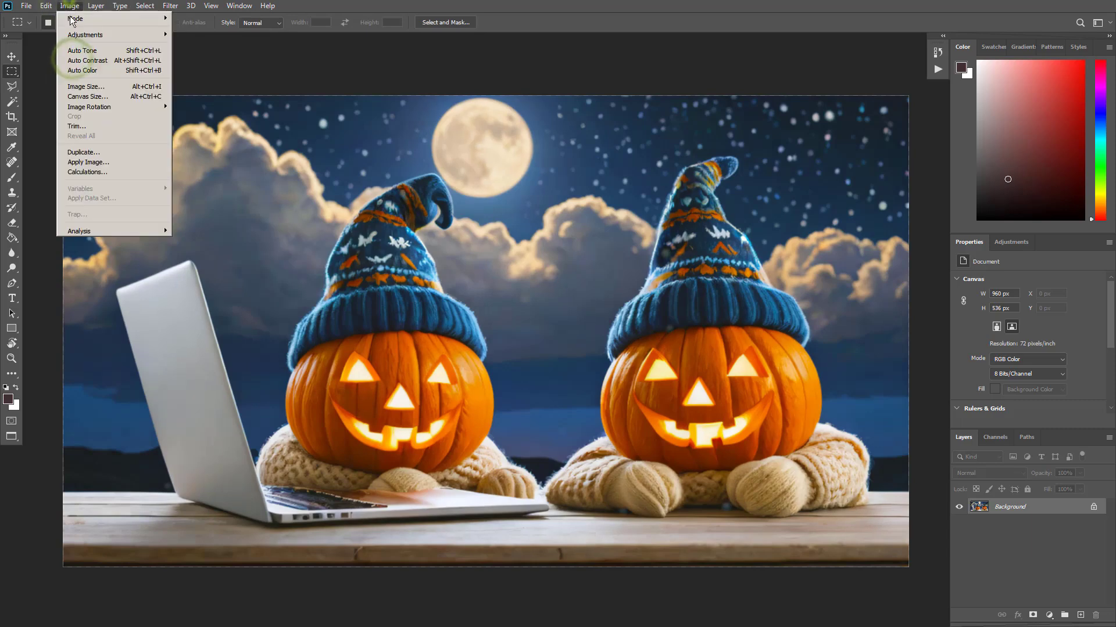
{"action": "left_click", "coordinate": [76, 52]}
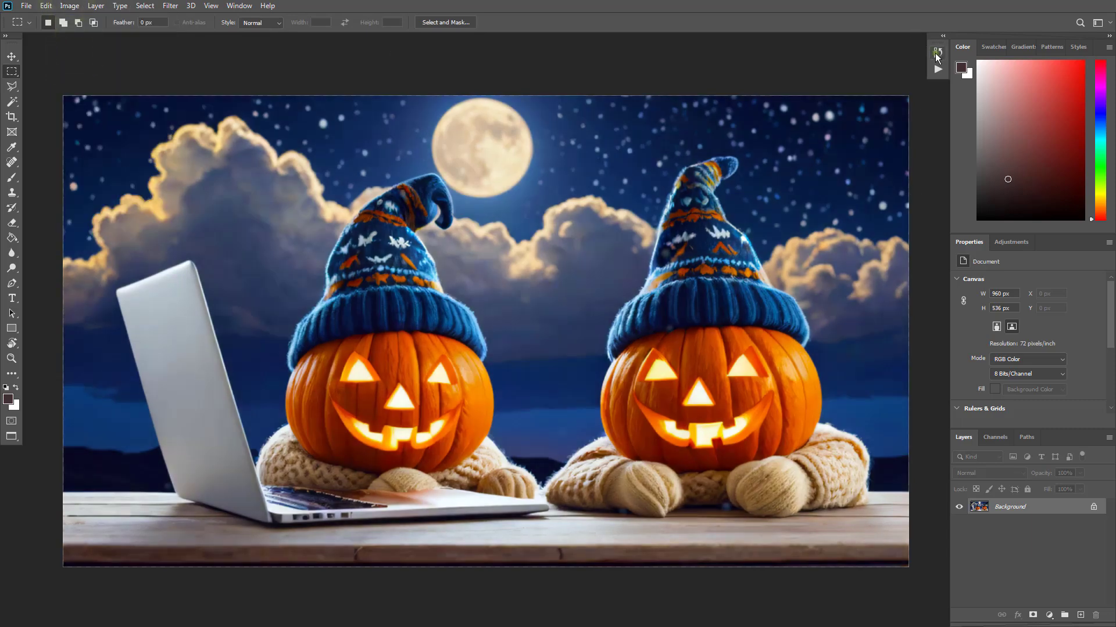
- Compare the original image with the Auto Tone state in the history, finishing on the corrected version
{"action": "left_click", "coordinate": [936, 53]}
{"action": "left_click", "coordinate": [889, 65]}
{"action": "left_click", "coordinate": [877, 137]}
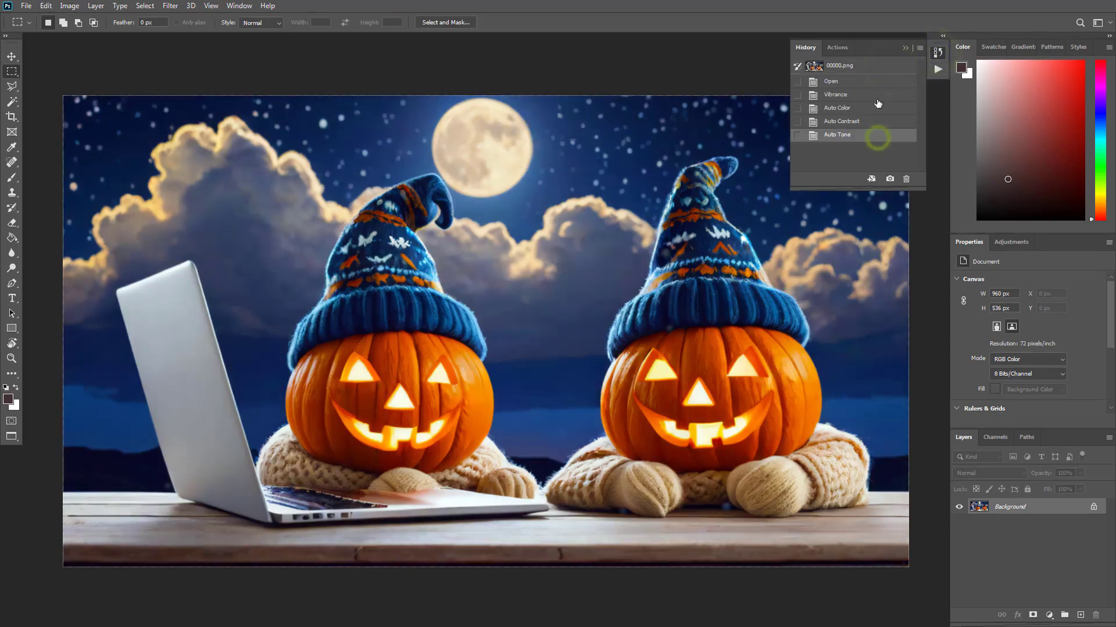
{"action": "left_click", "coordinate": [868, 65]}
{"action": "left_click", "coordinate": [870, 134]}
{"action": "left_click", "coordinate": [865, 65]}
{"action": "left_click", "coordinate": [863, 135]}
{"action": "left_click", "coordinate": [940, 55]}
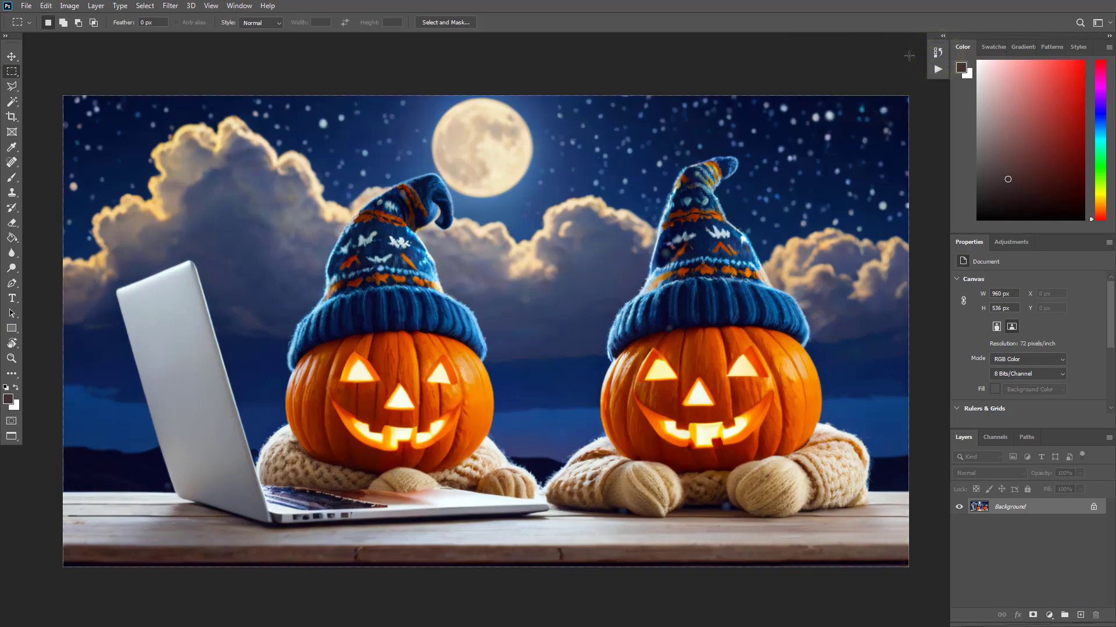